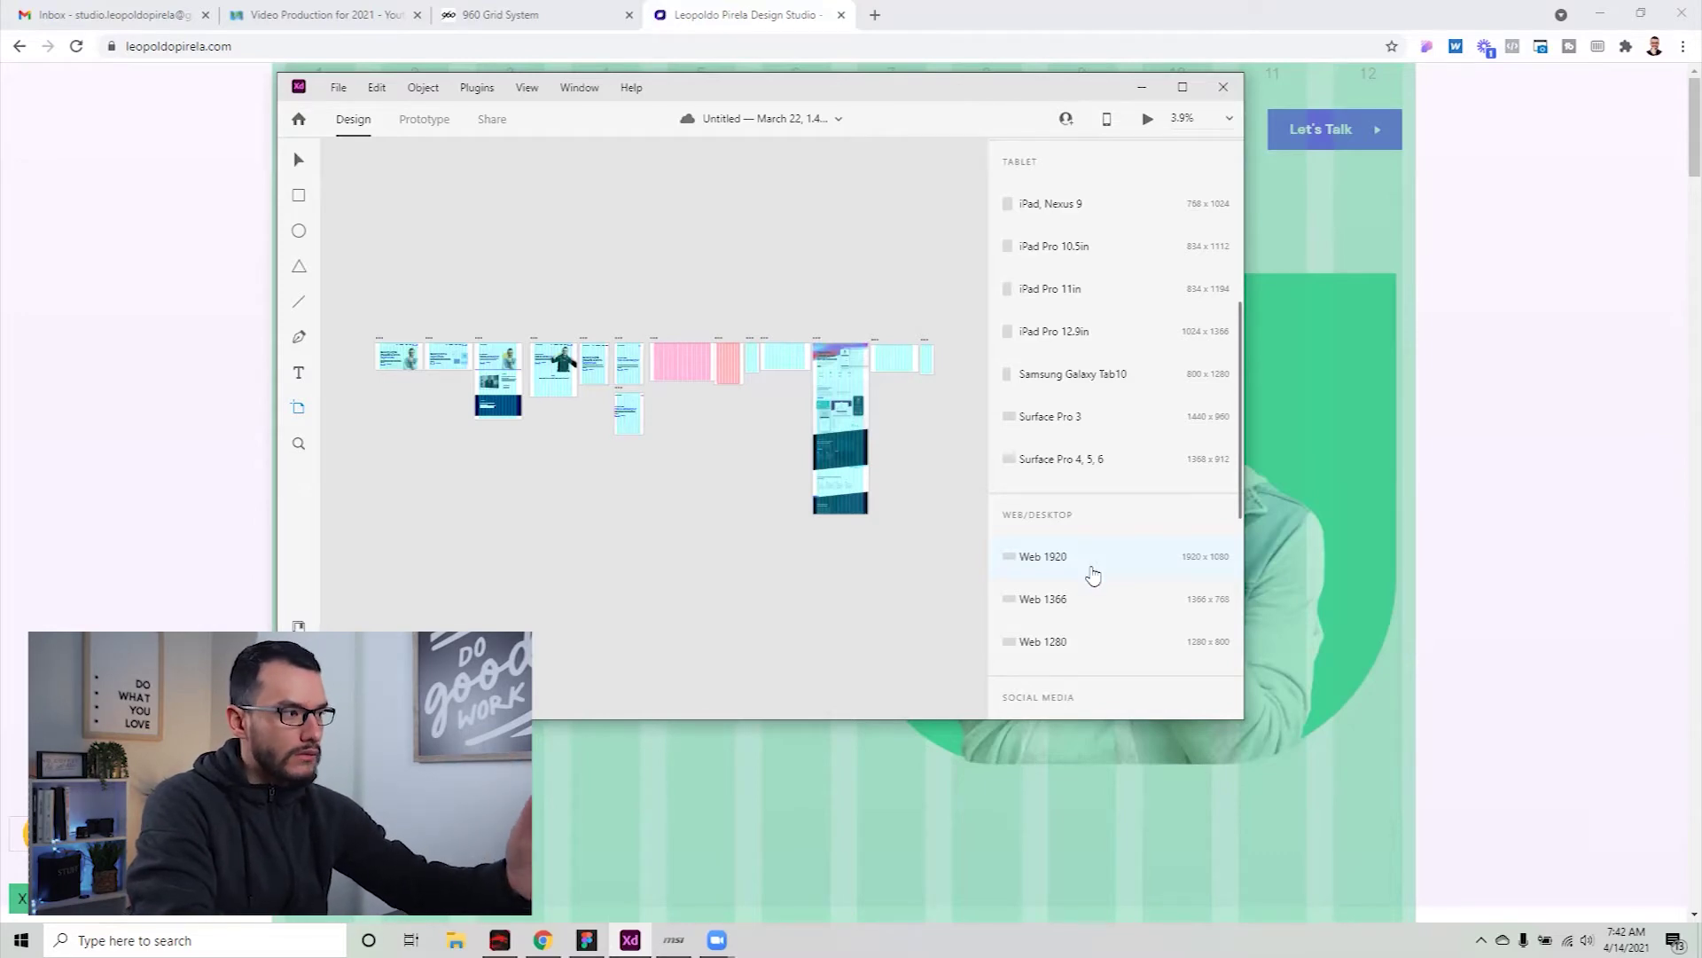
Add a Web 1920 artboard and set its width to 1440
left_click(1093, 574)
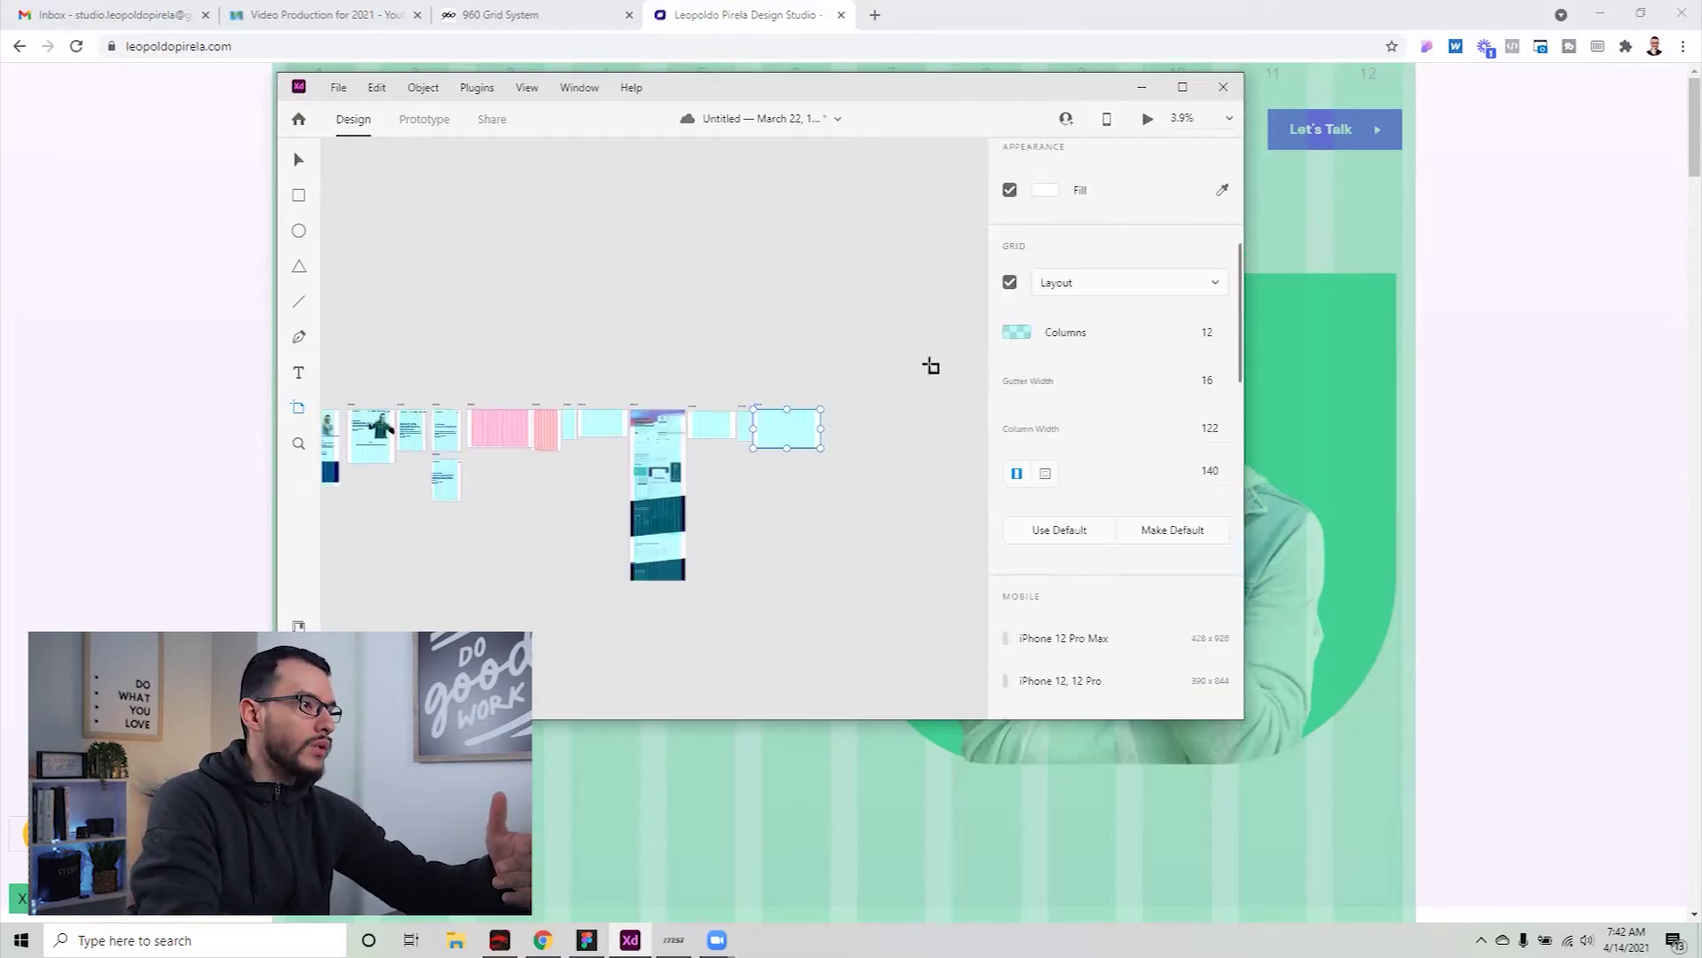
scroll(1051, 334, "up", 4)
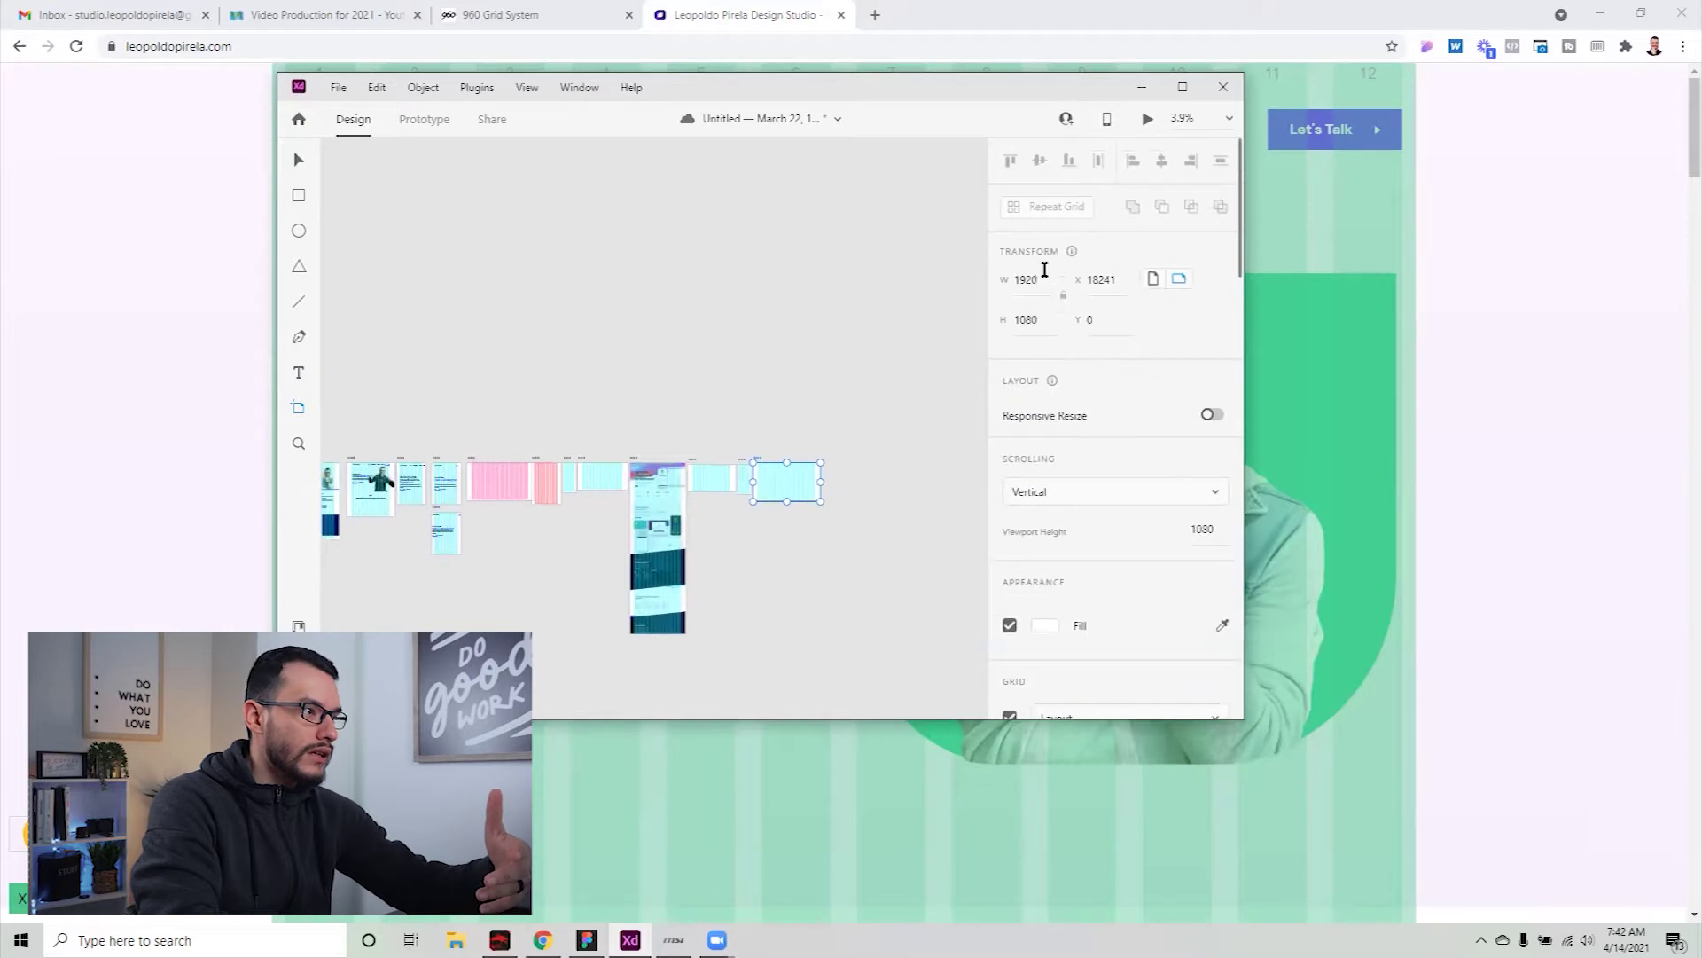
left_click(1005, 277)
type("1440")
key("Return")
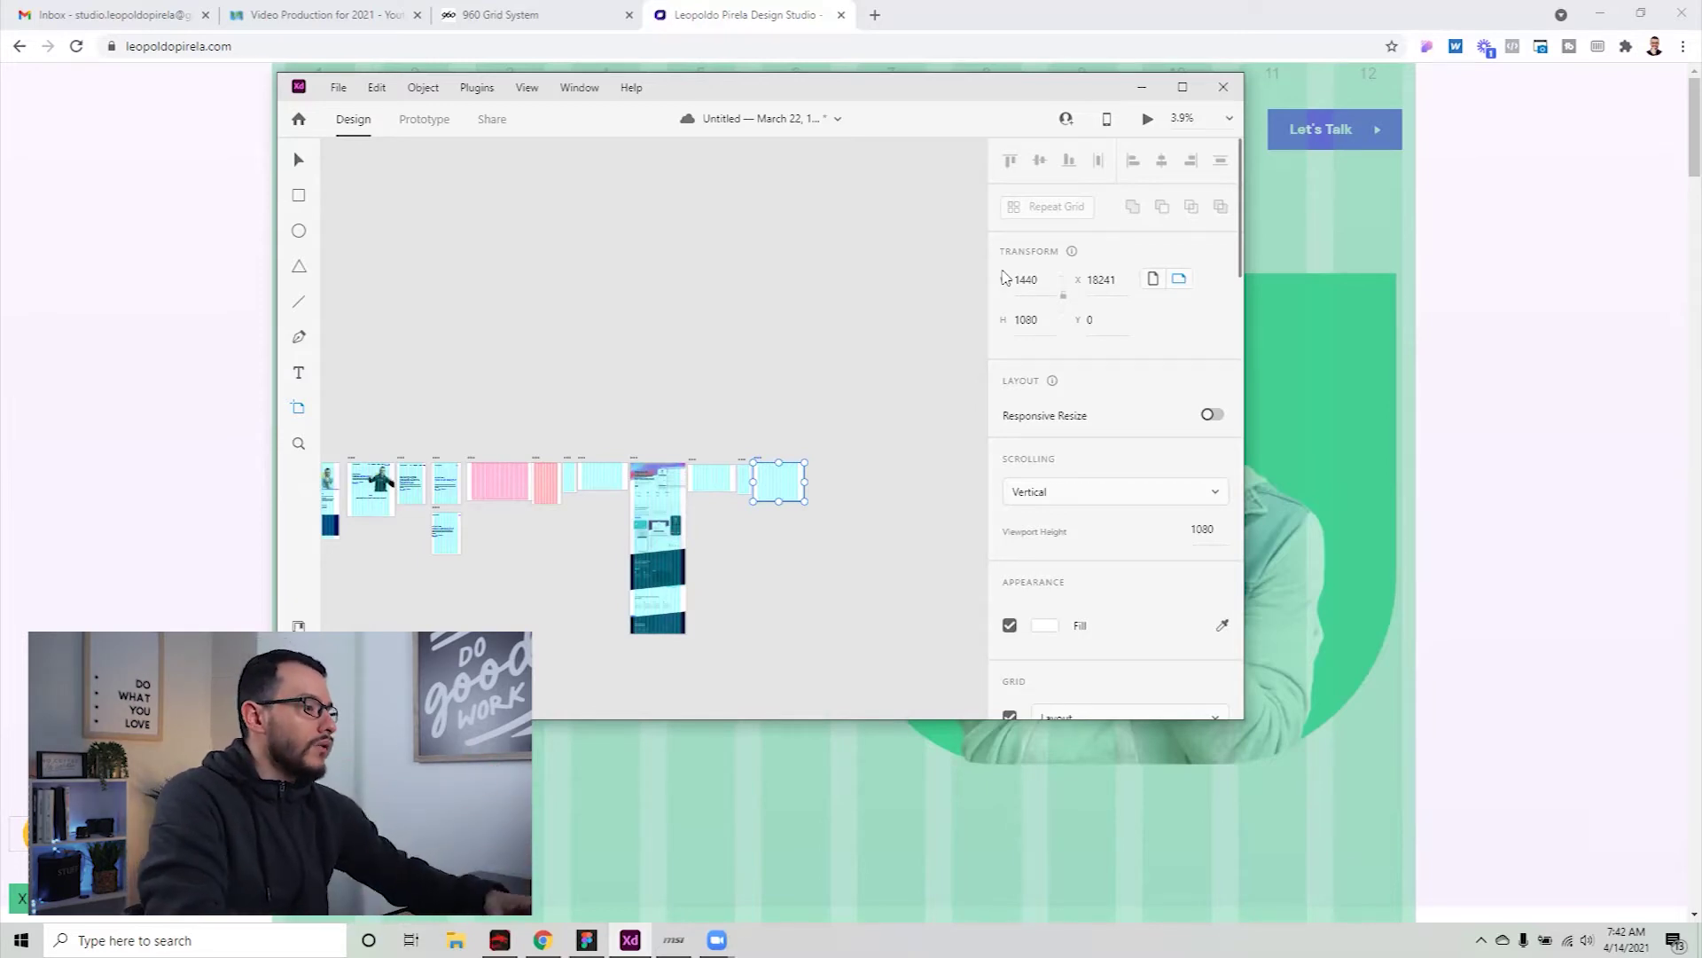
Hide the layout grid on the artboards and show it again
key("v")
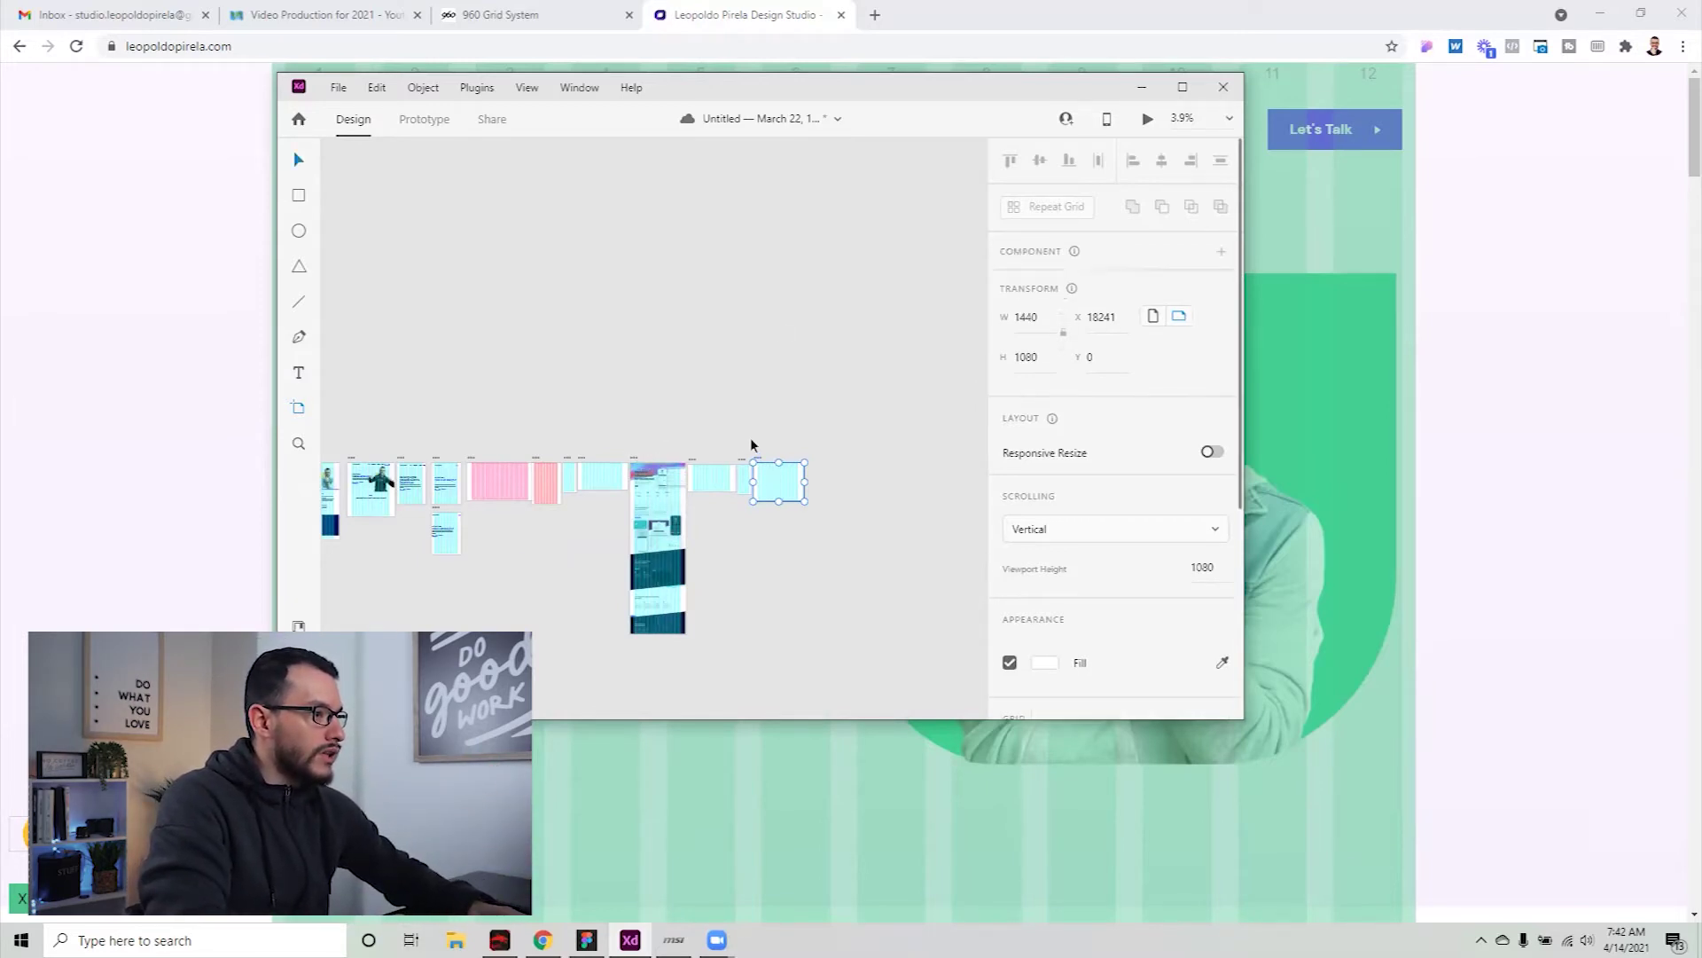
scroll(1102, 448, "down", 4)
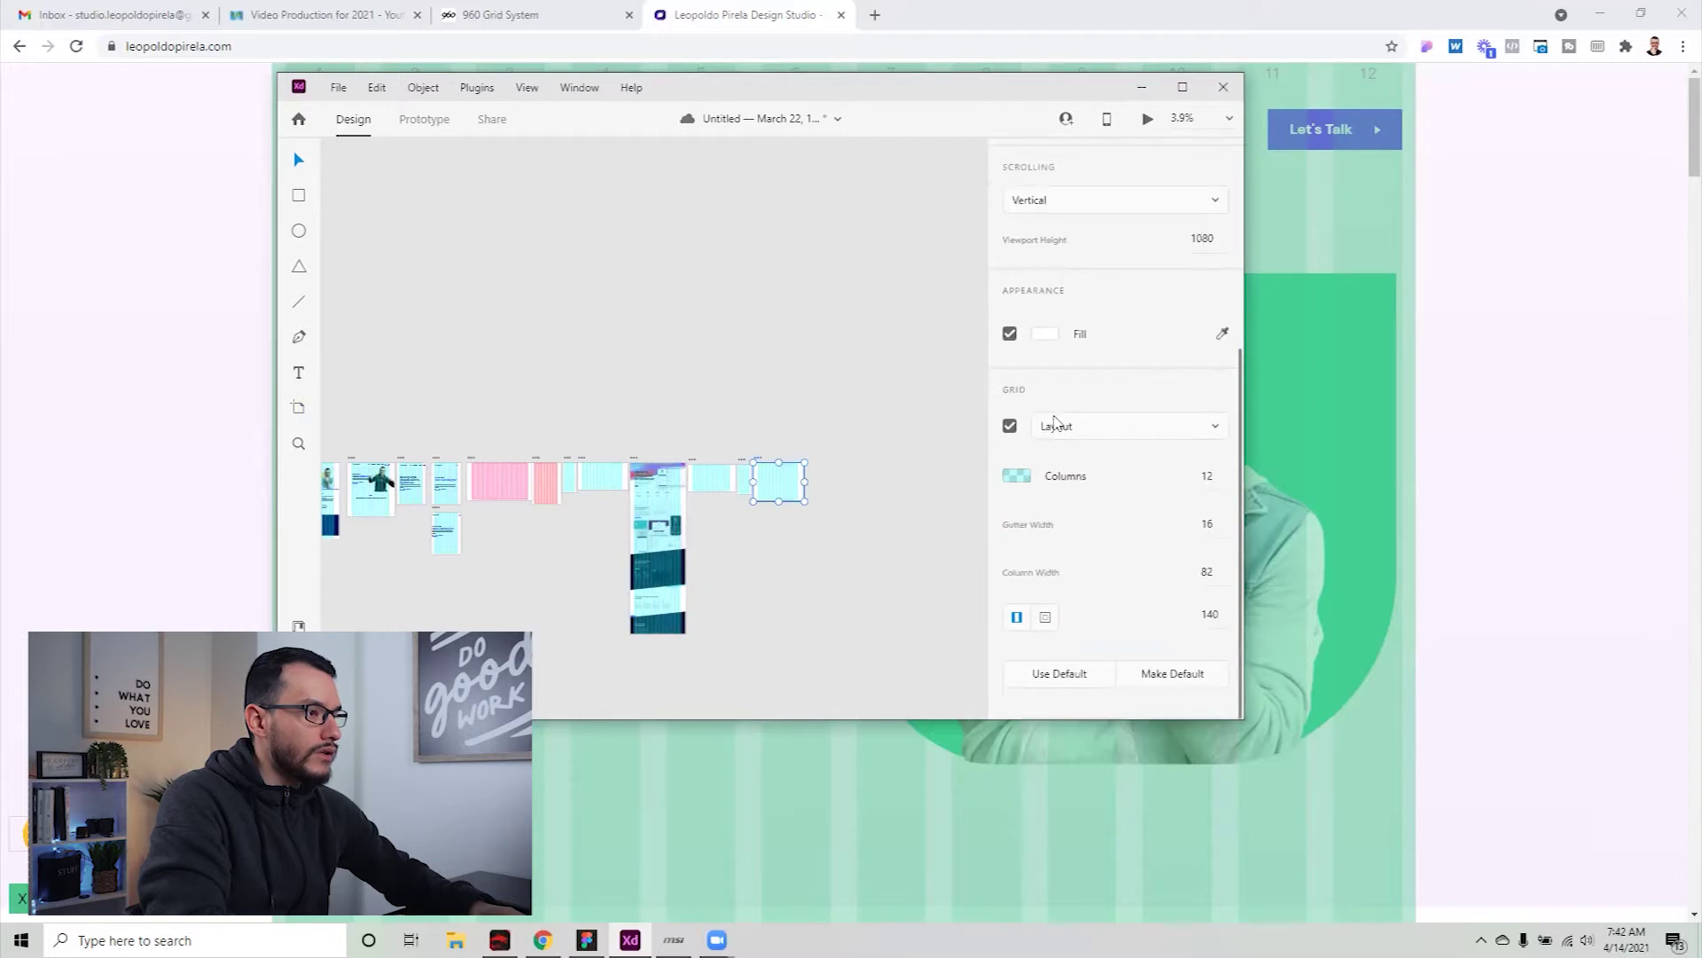
left_click(1009, 426)
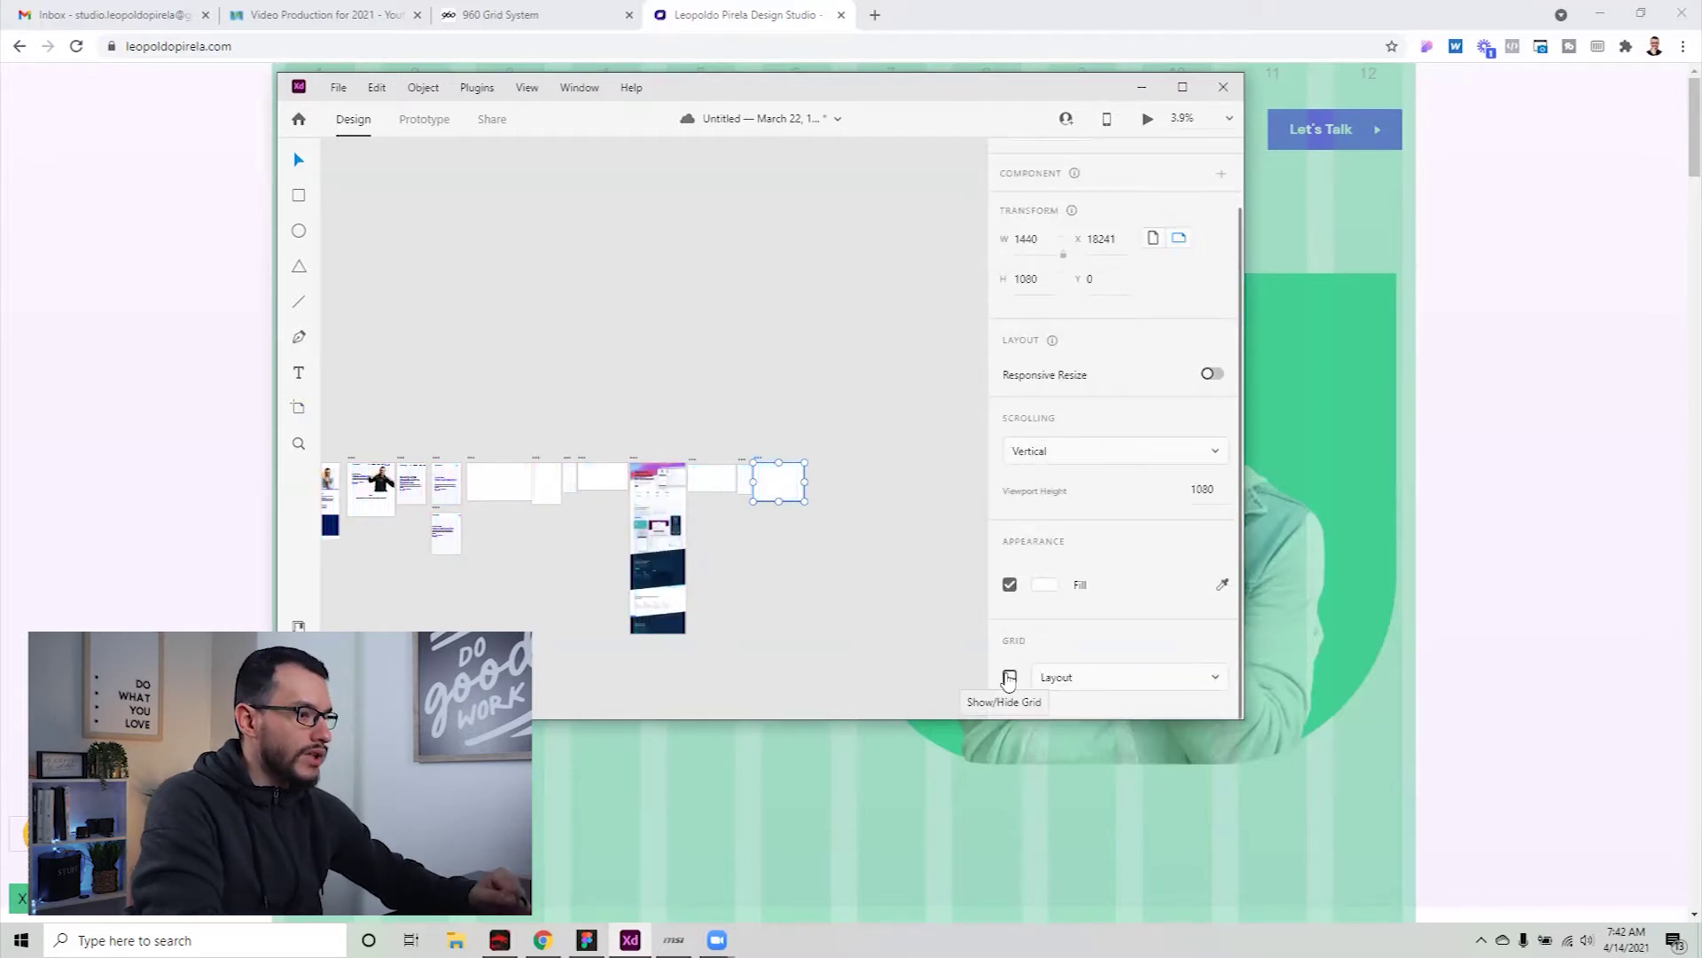
left_click(1009, 677)
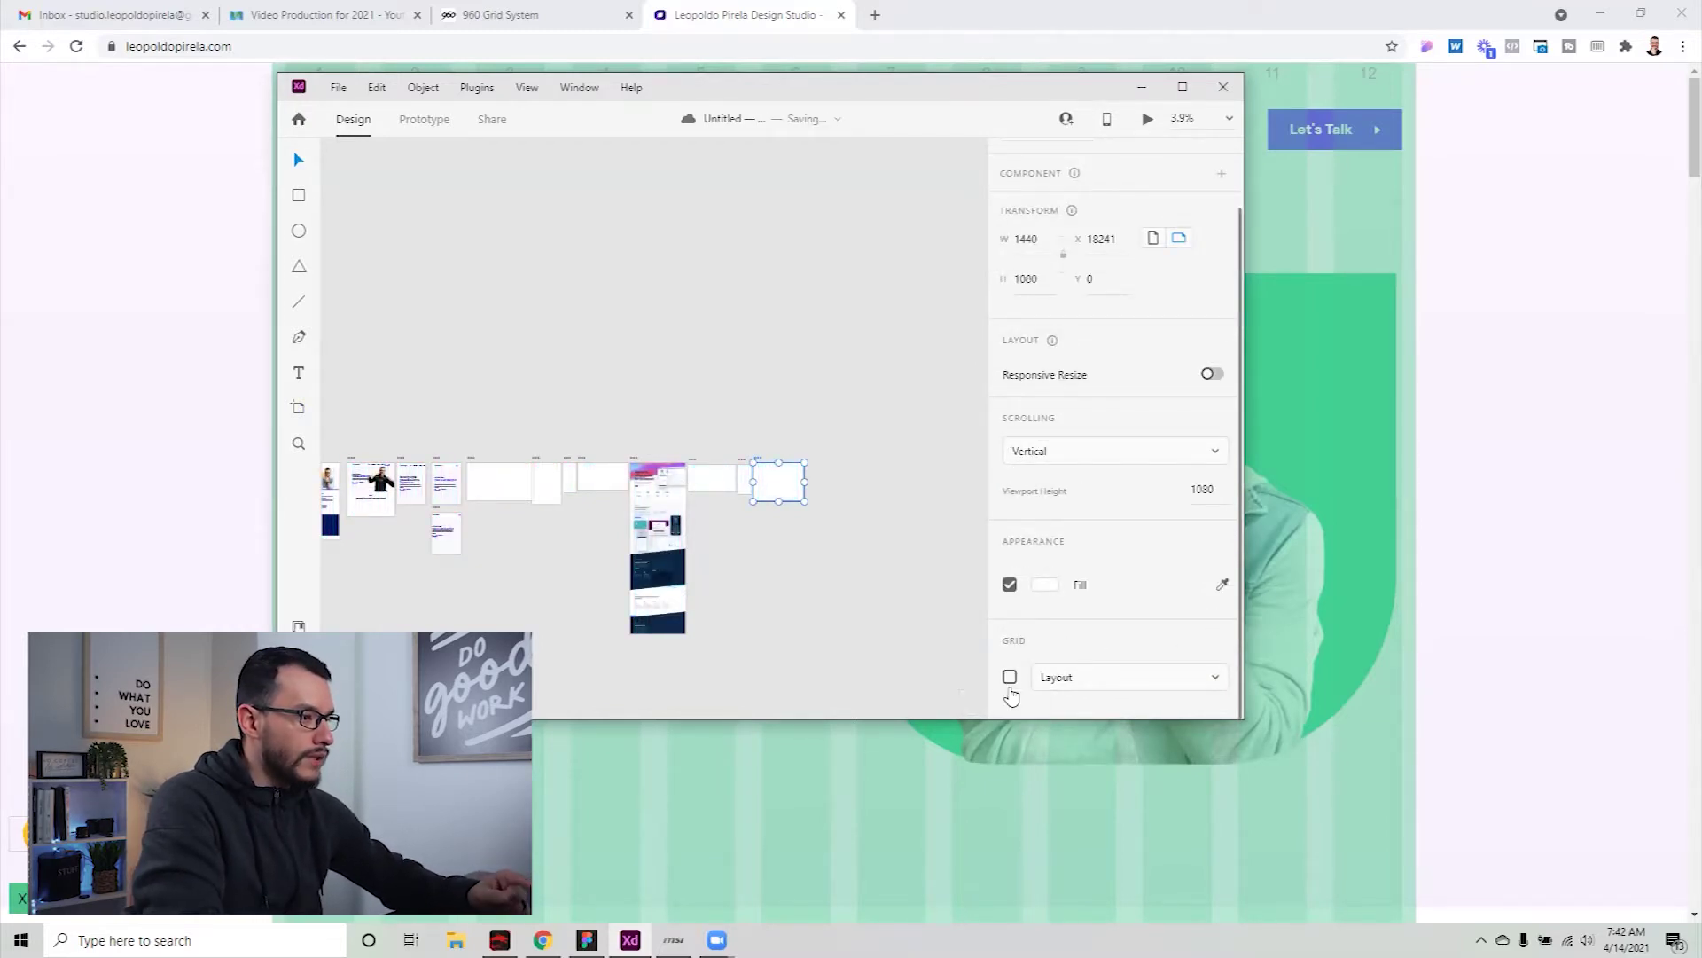
left_click(1011, 678)
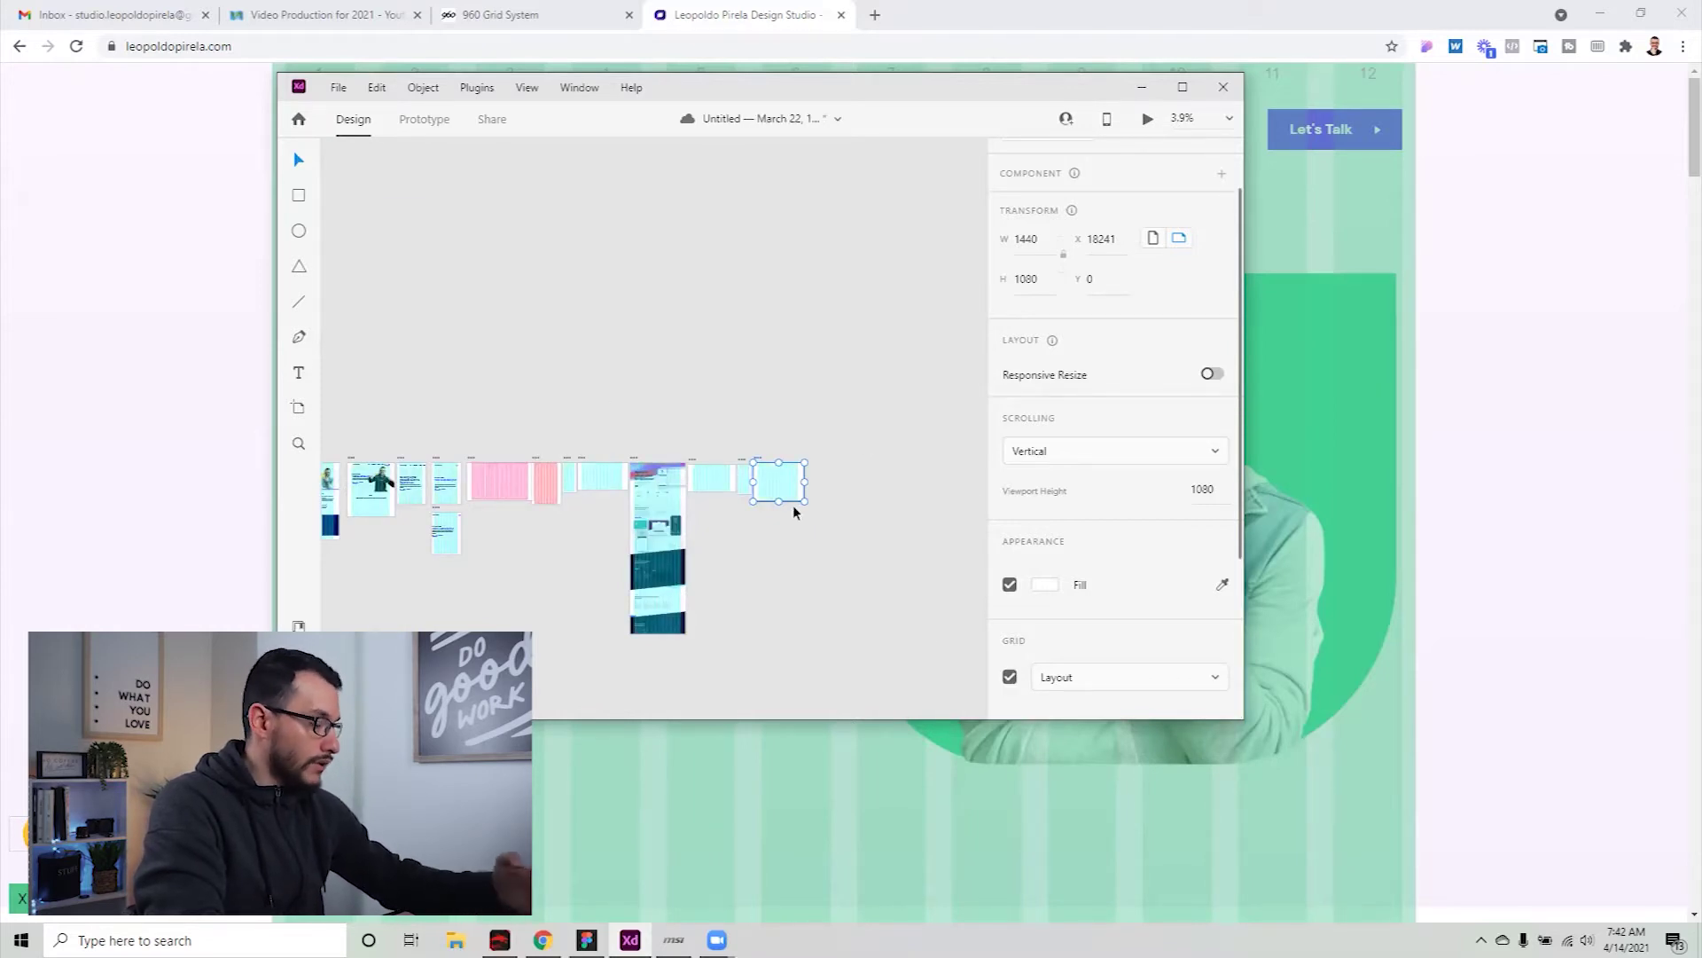
Set the gutter width of the new artboard's layout grid to 20
key("ctrl+3")
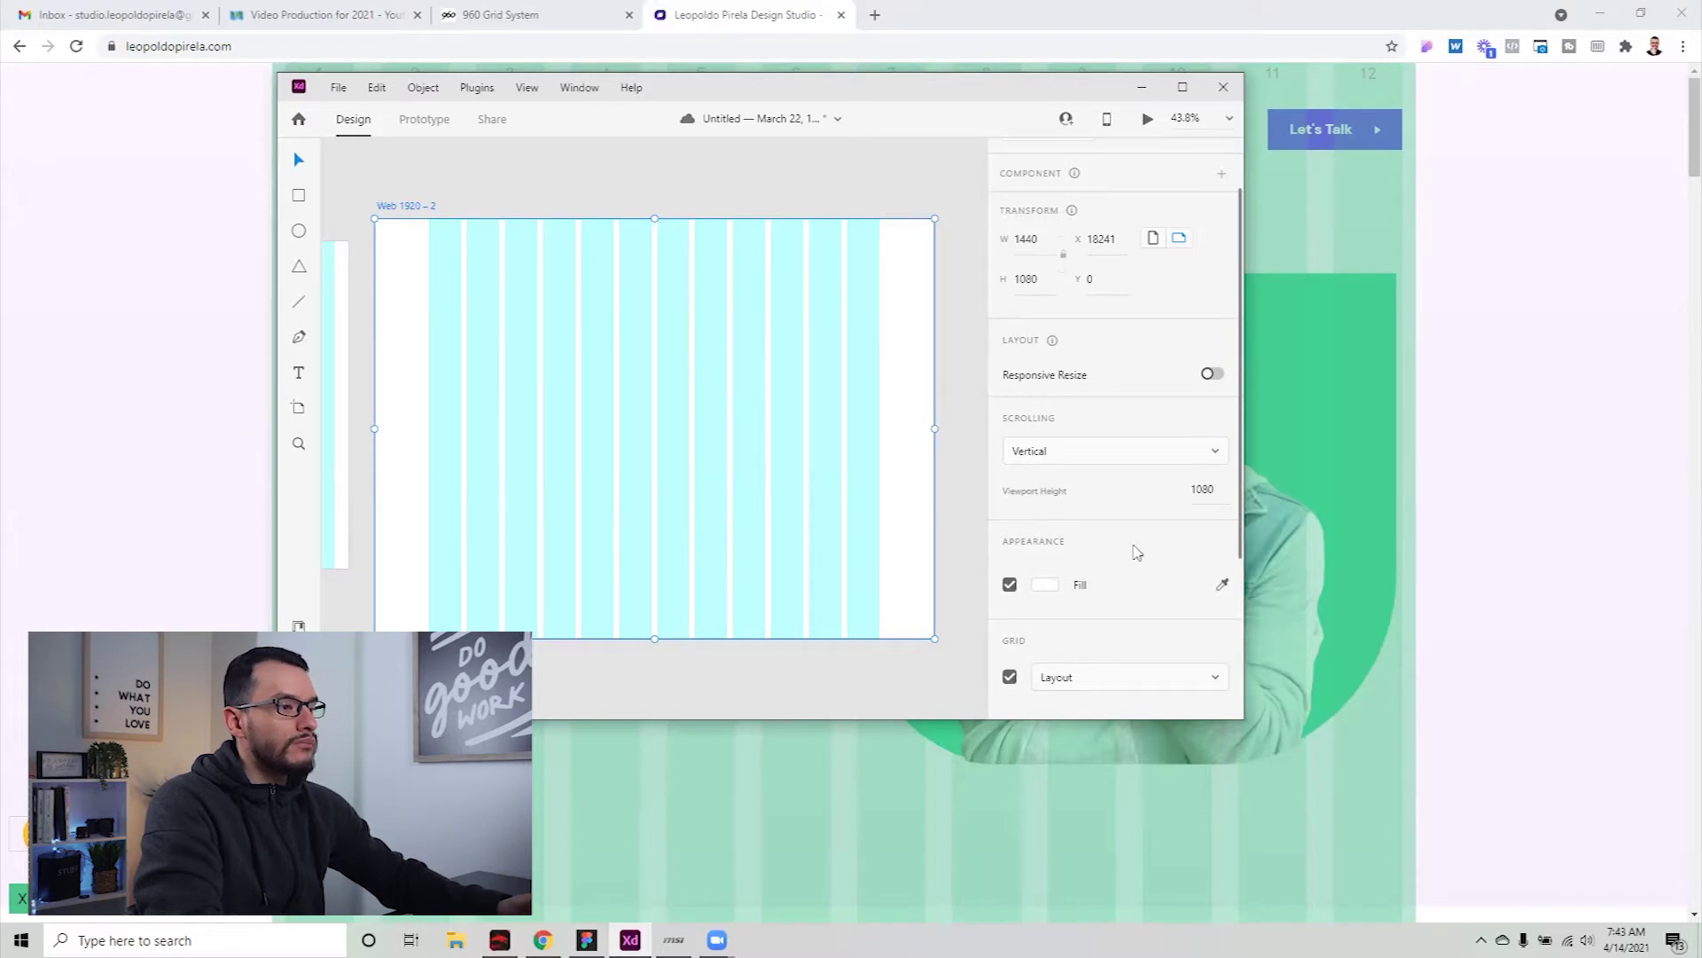
scroll(1091, 567, "down", 3)
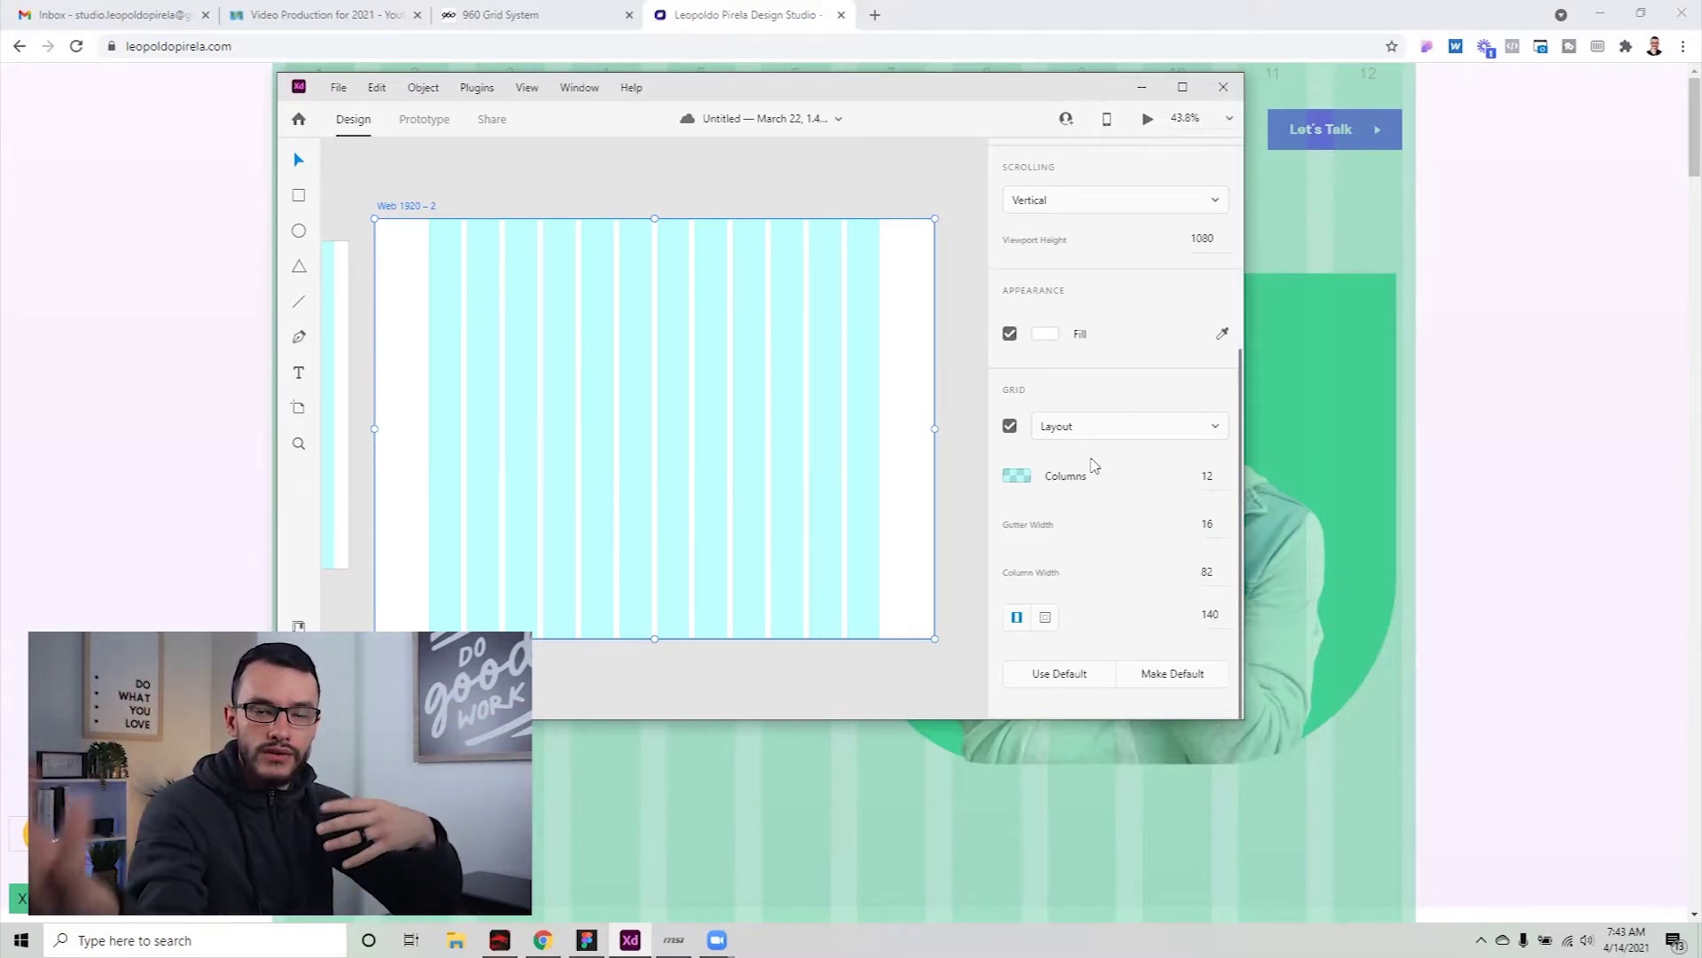
key("Tab")
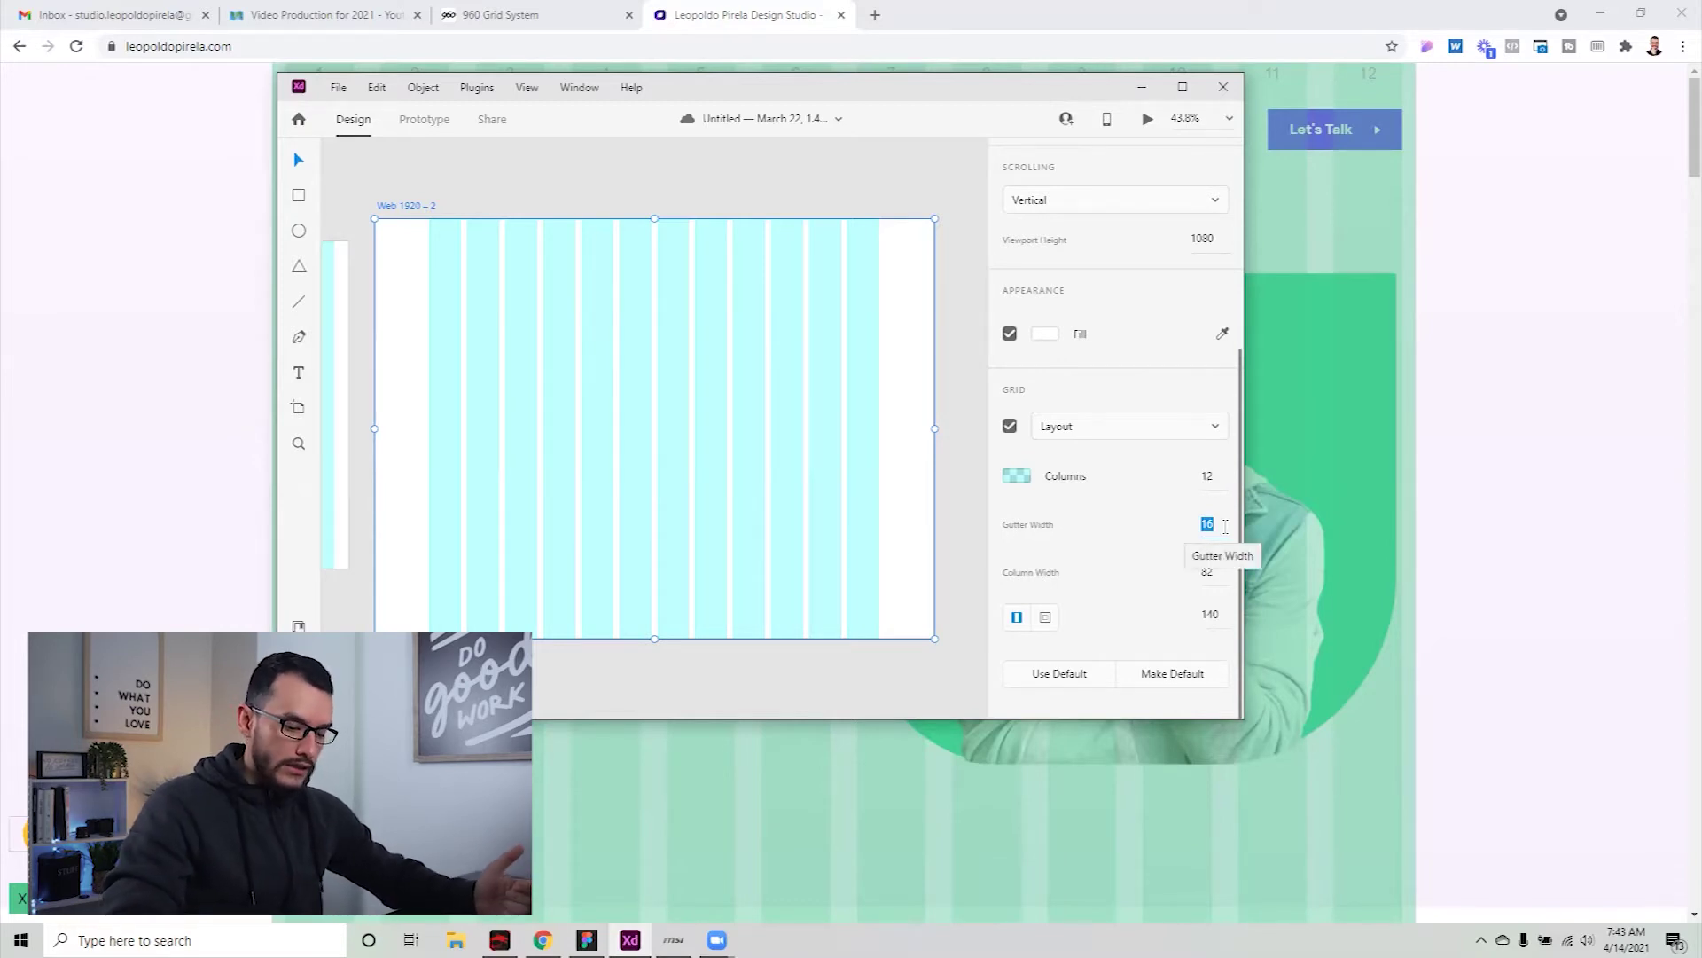
type("20")
key("Return")
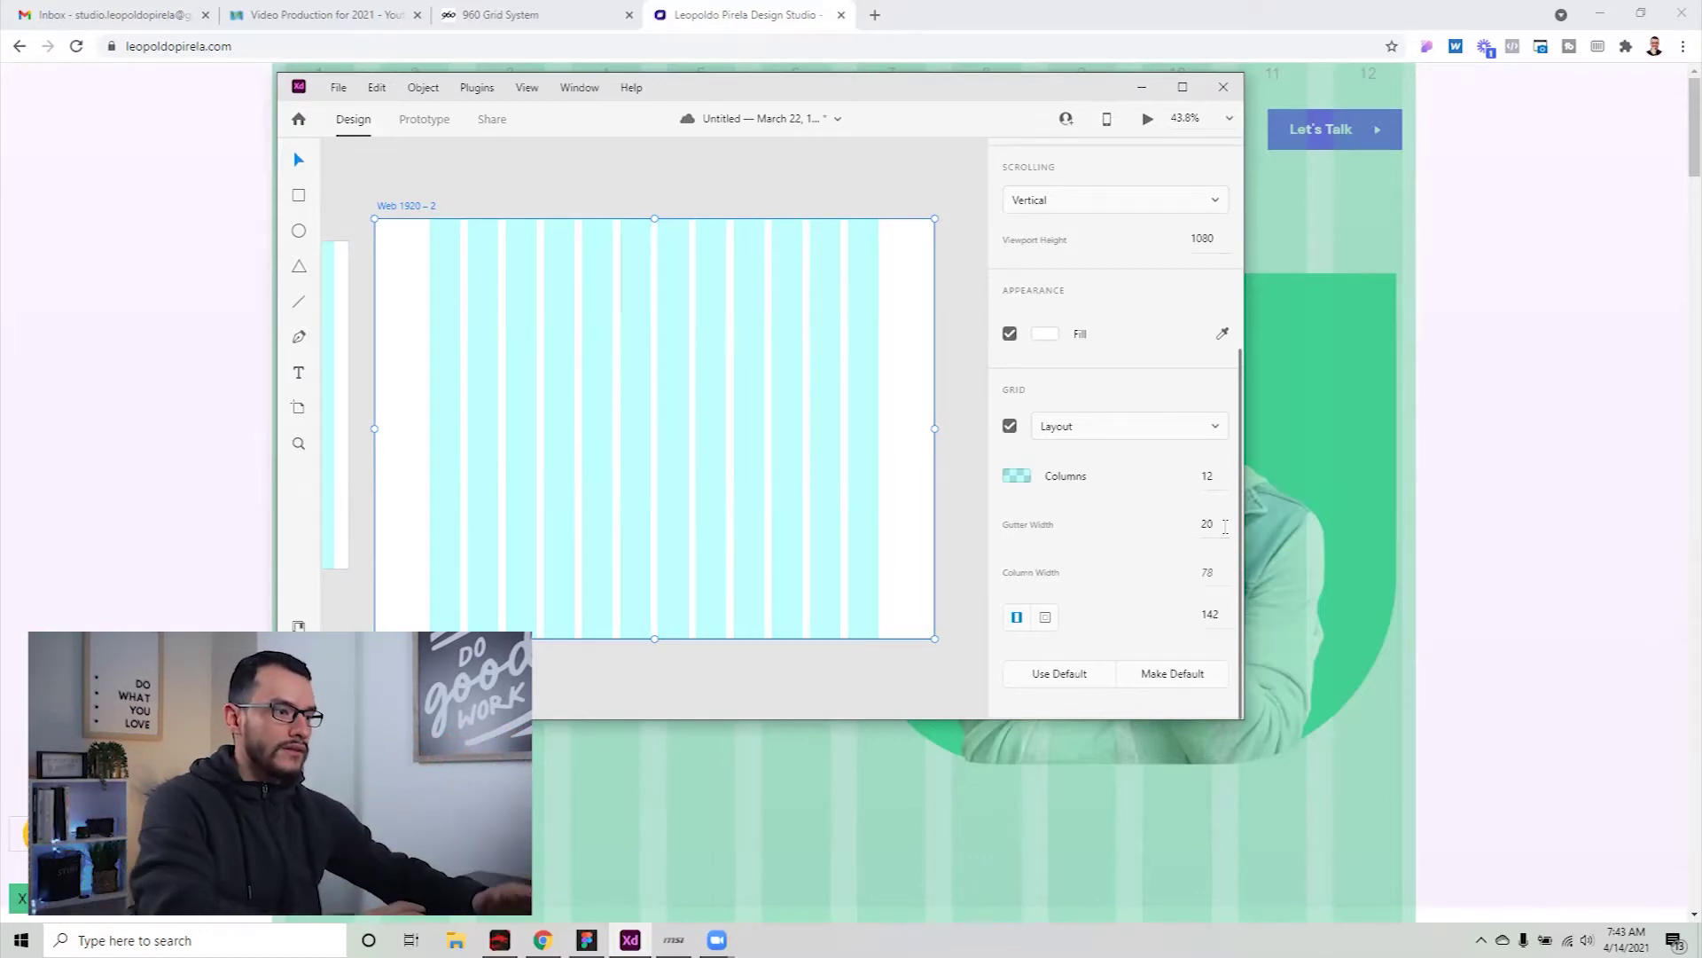
Set the layout grid's column width to 72 and shift the artboard slightly right and down
left_click(1211, 569)
type("7")
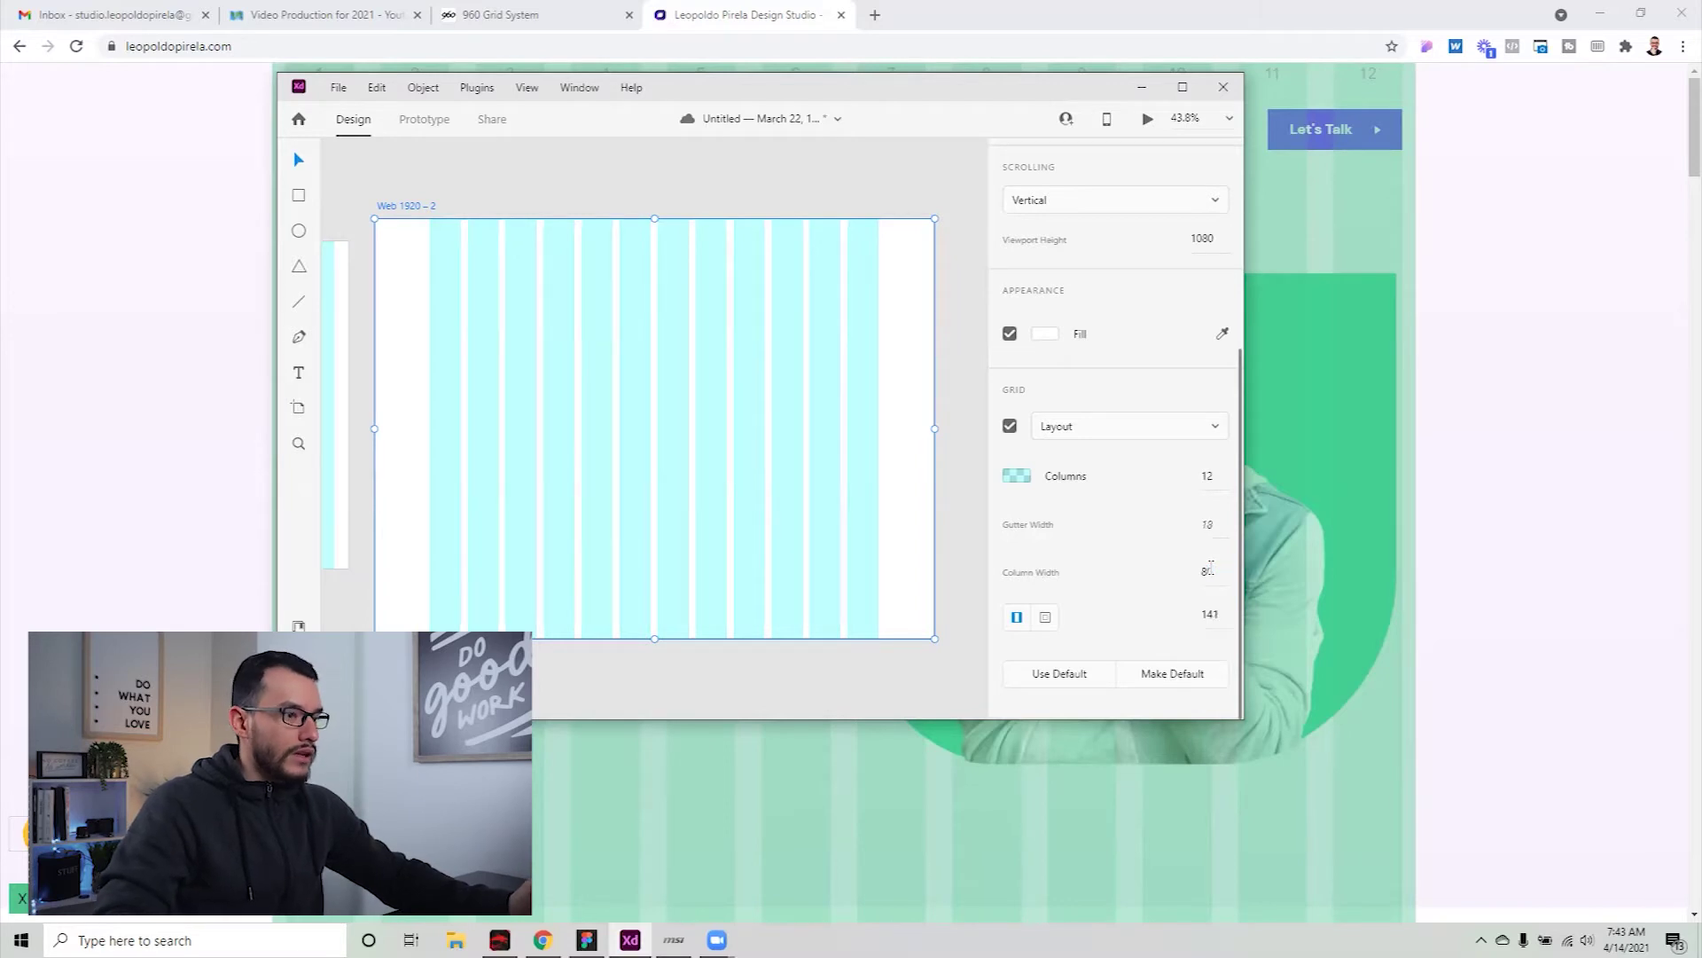
type("2")
key("Return")
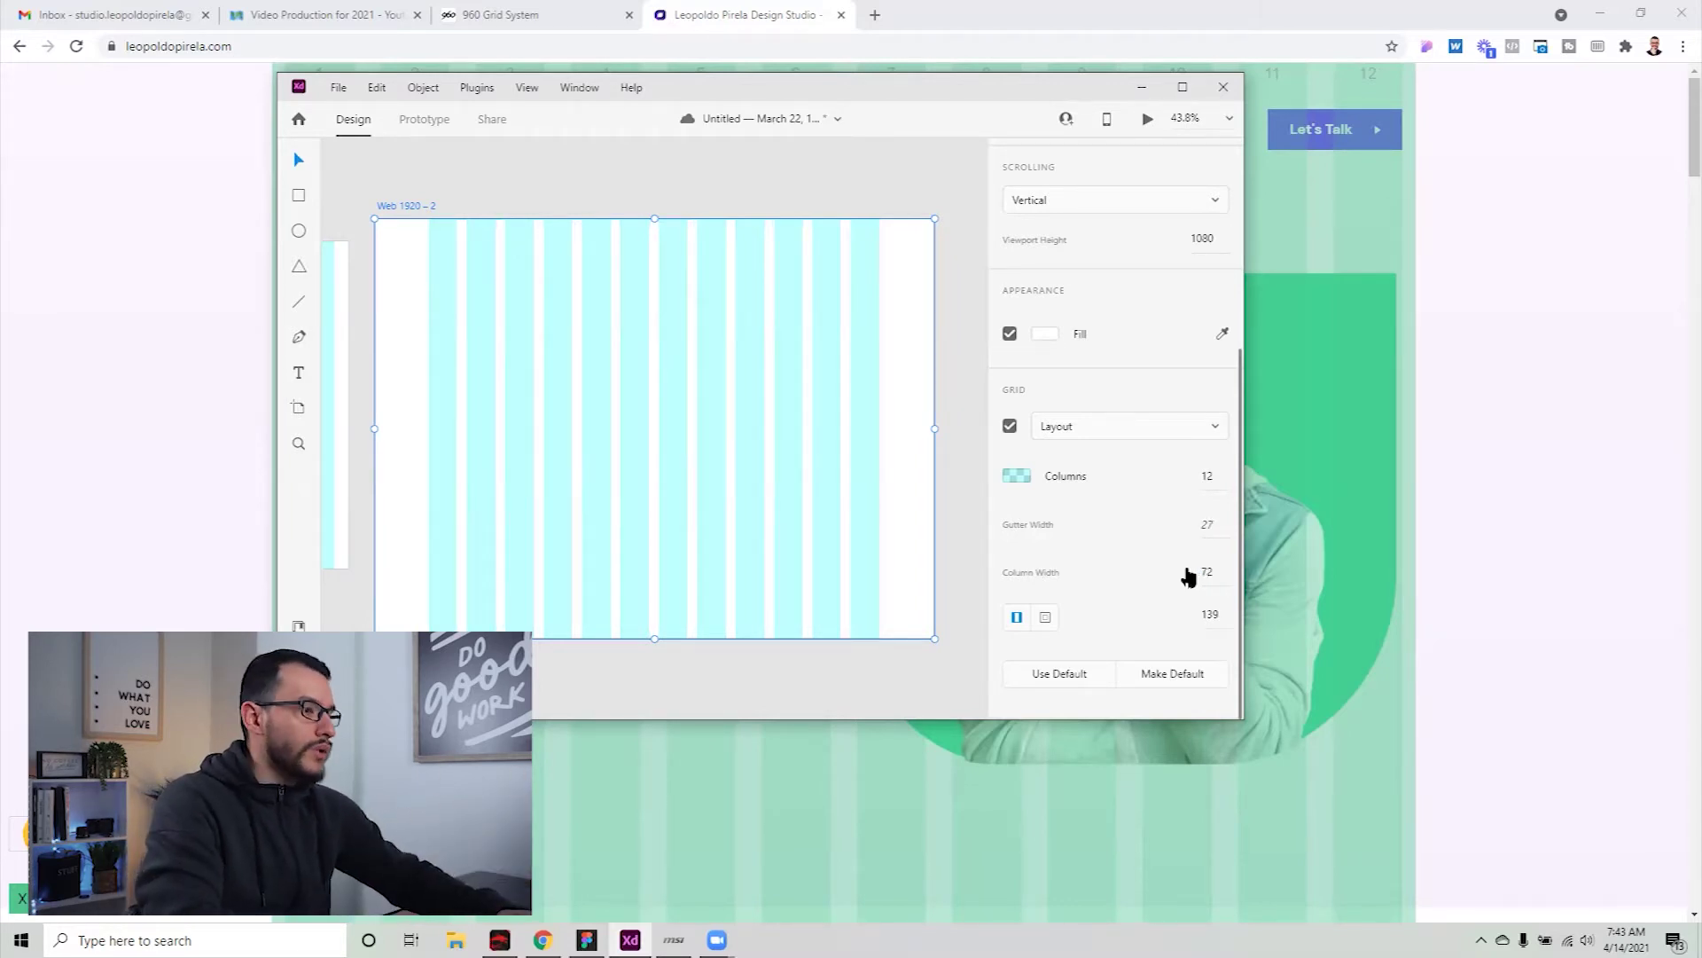
left_click_drag(421, 200, 442, 210)
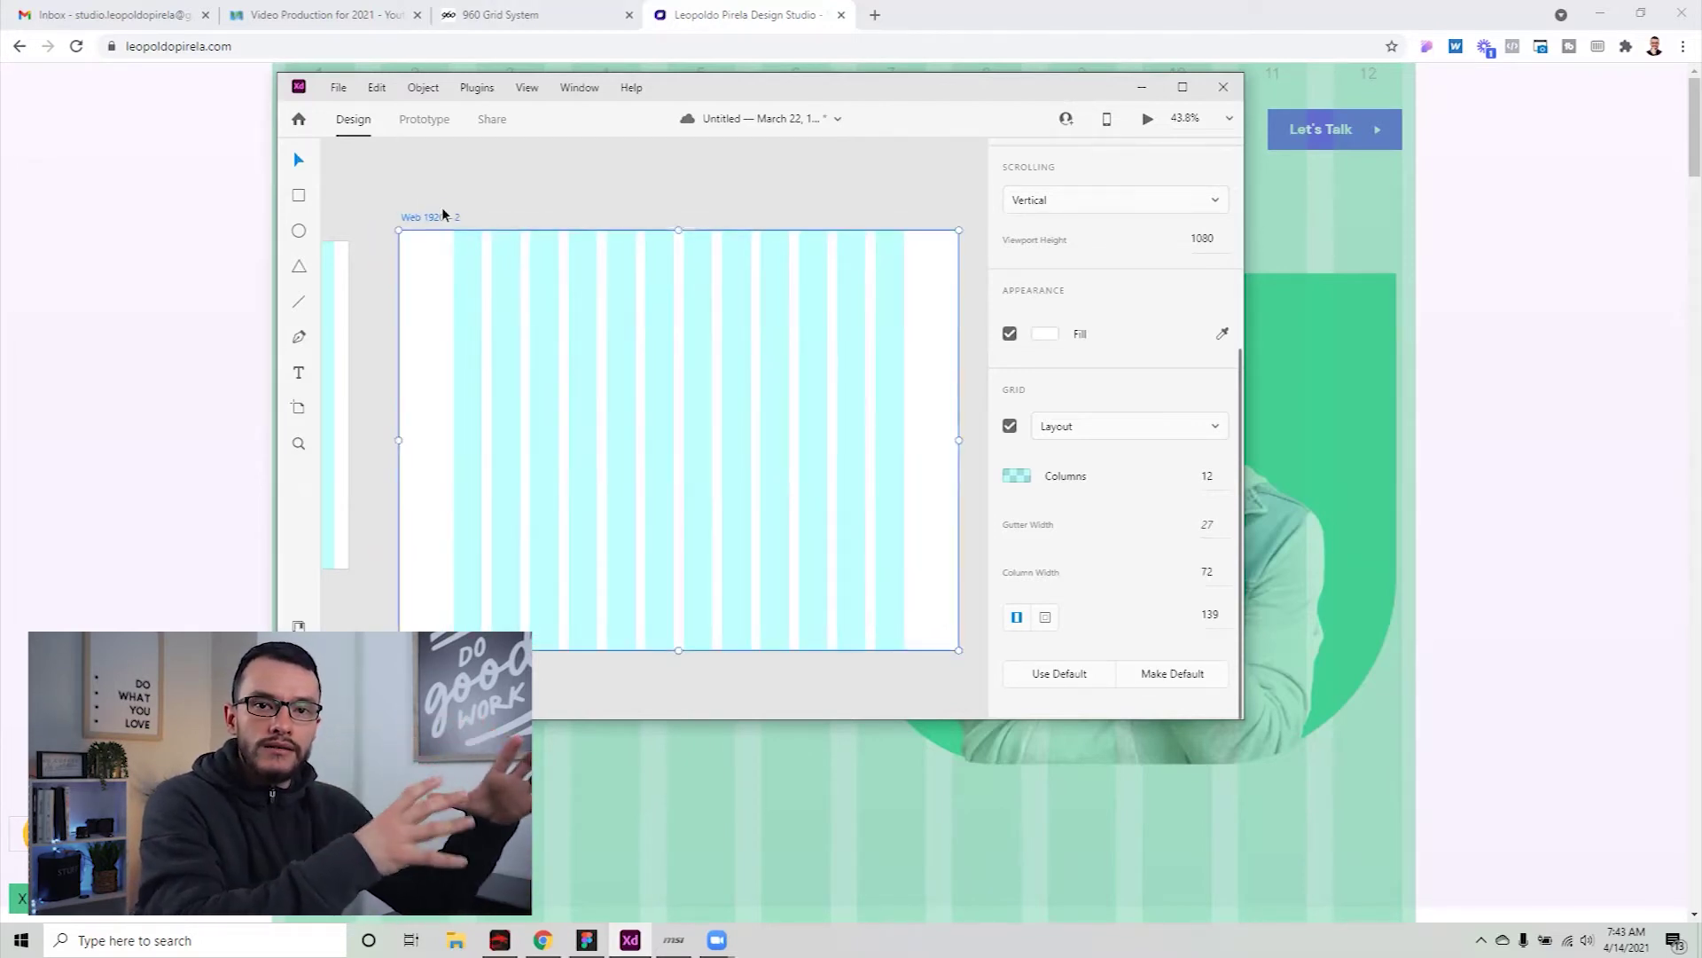
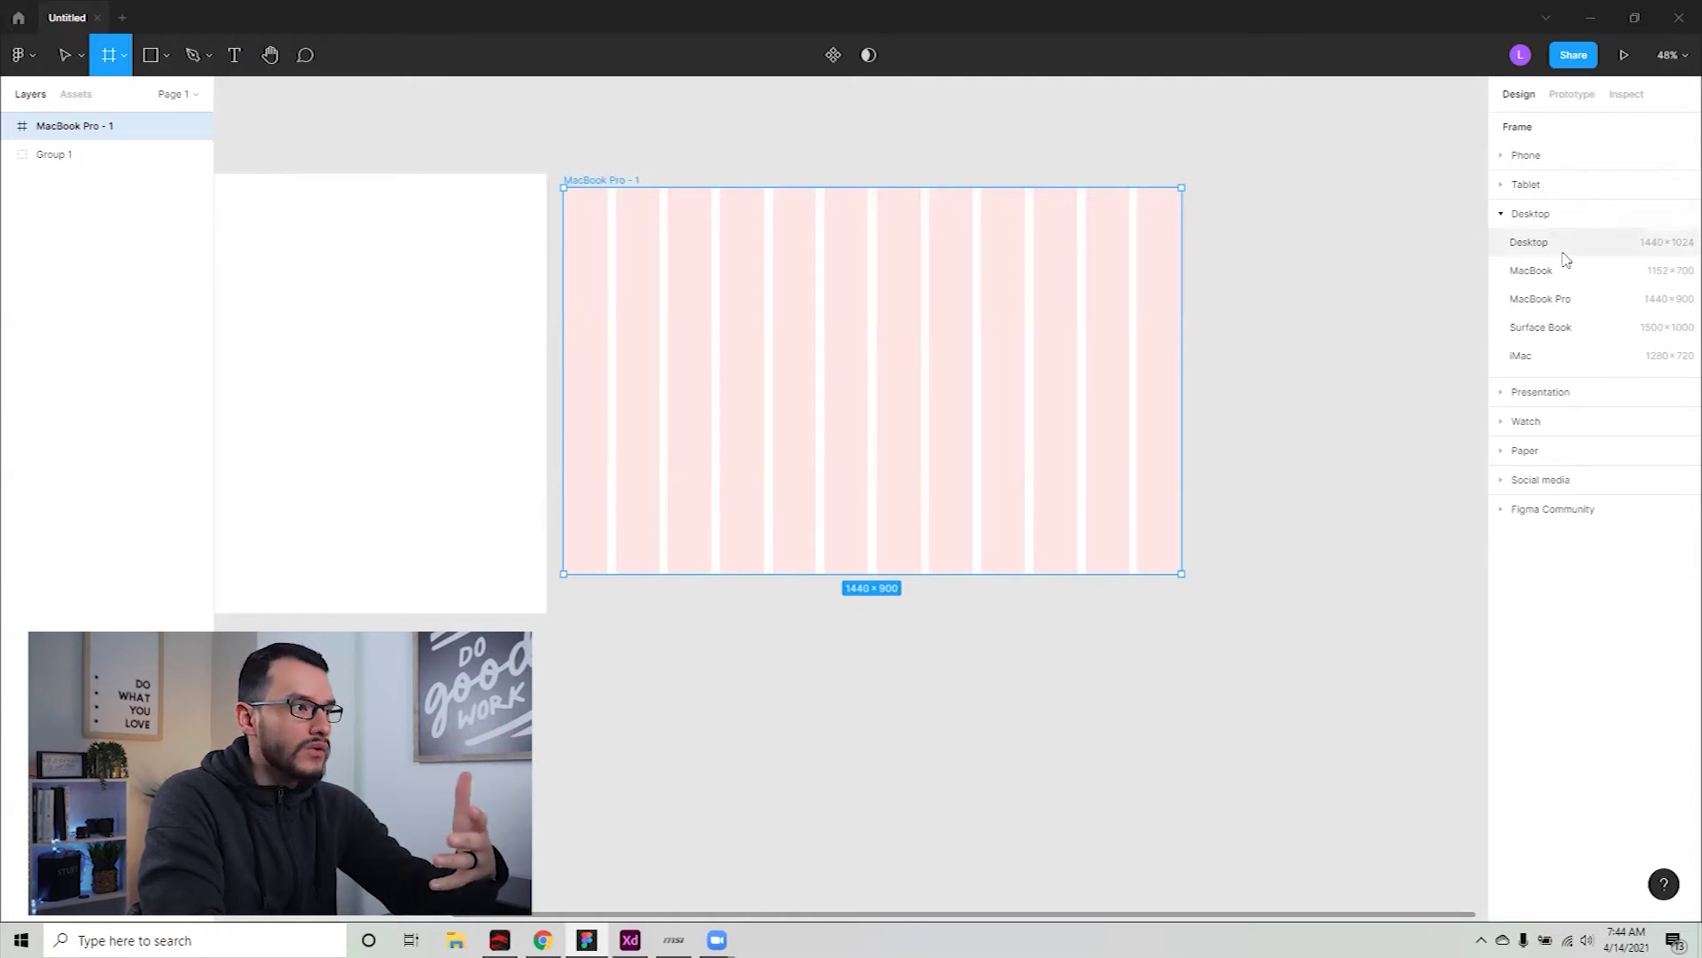
Create a Desktop frame of 1440 × 1024 to the right of the MacBook Pro frame
left_click(1565, 256)
left_click_drag(1022, 320, 1019, 256)
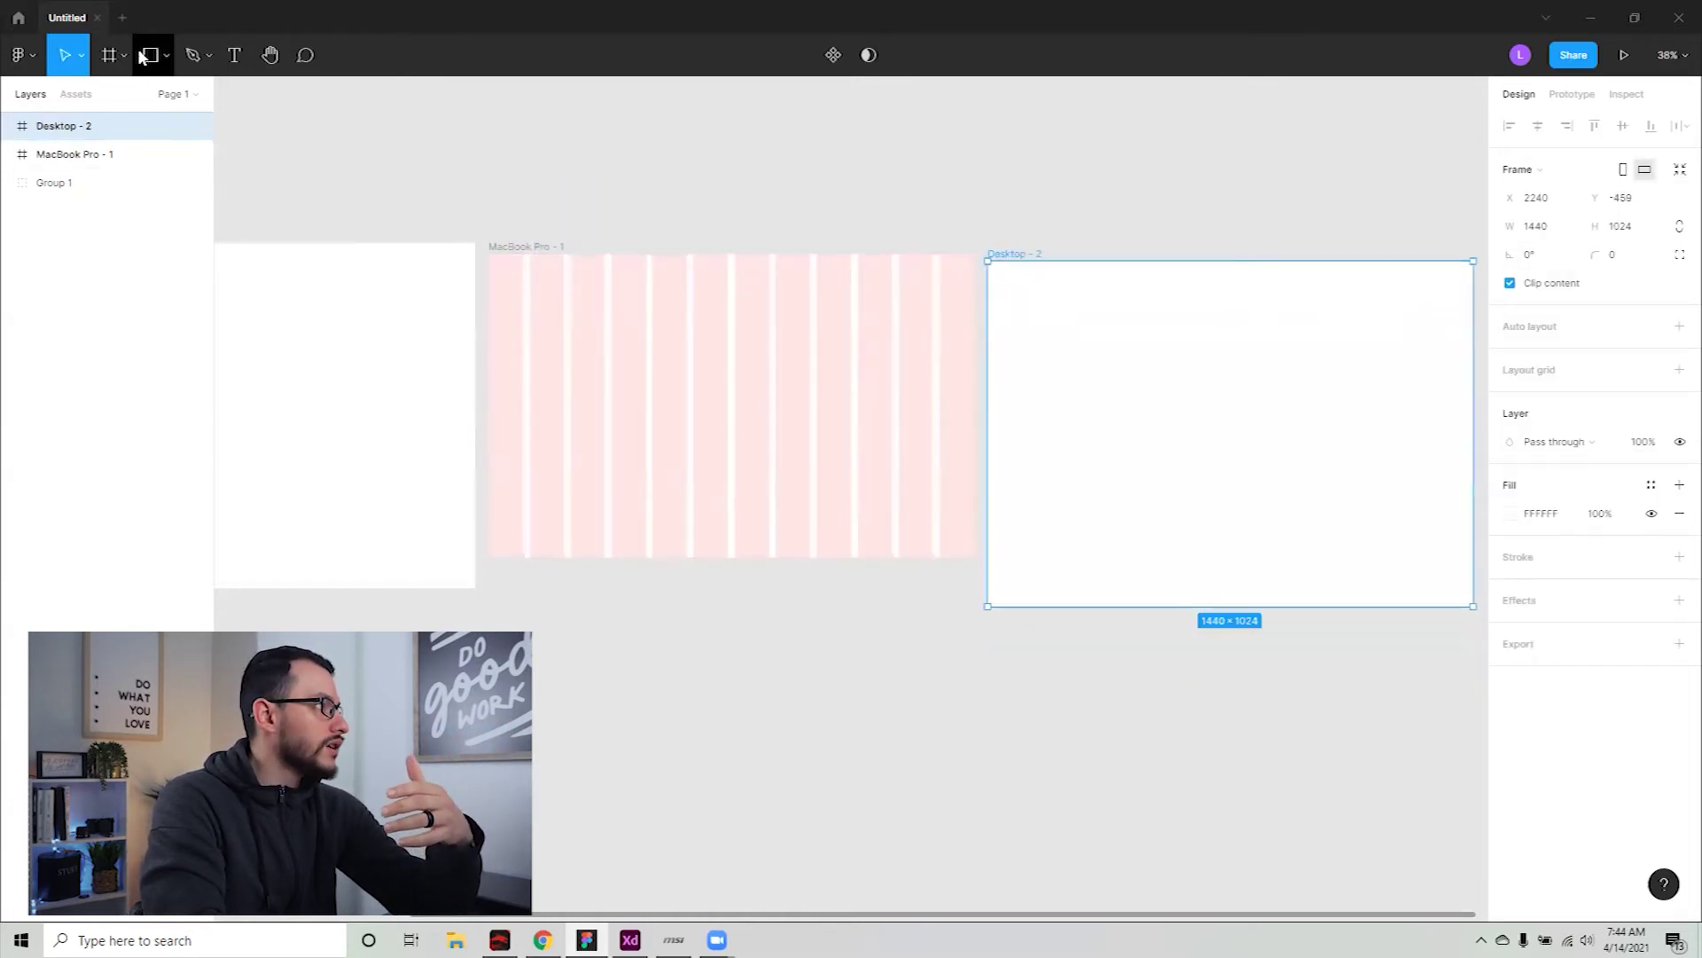
left_click(109, 55)
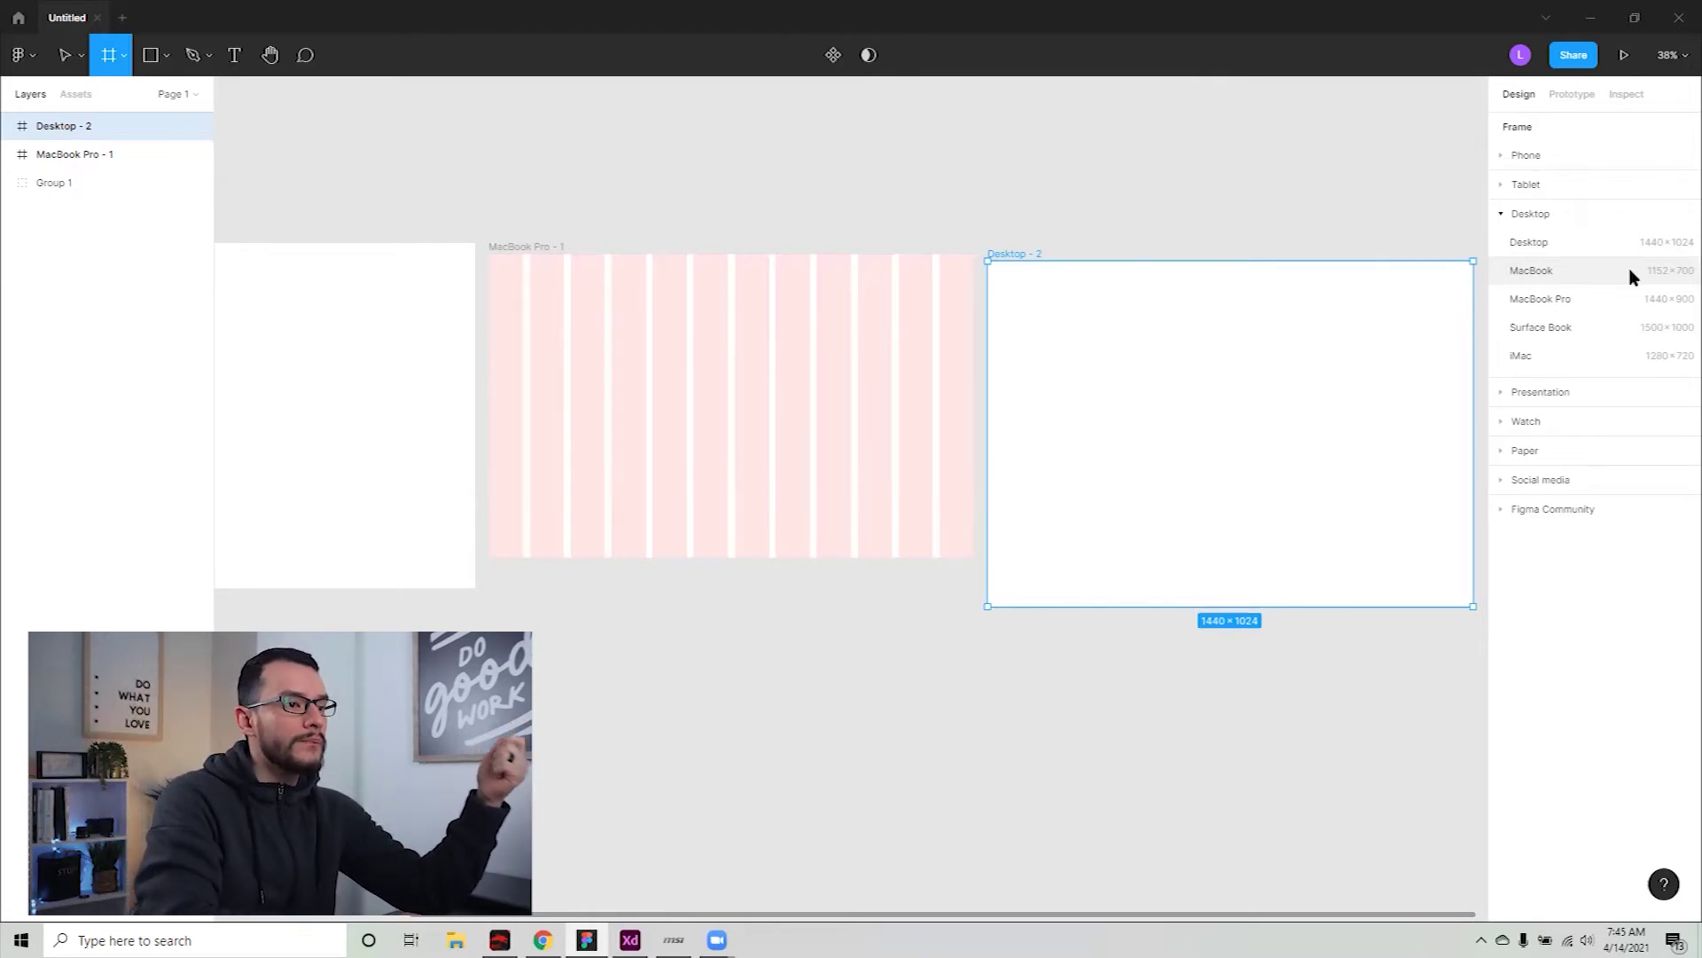
Add a layout grid to the new Desktop frame and change it to 12 columns
left_click(1021, 253)
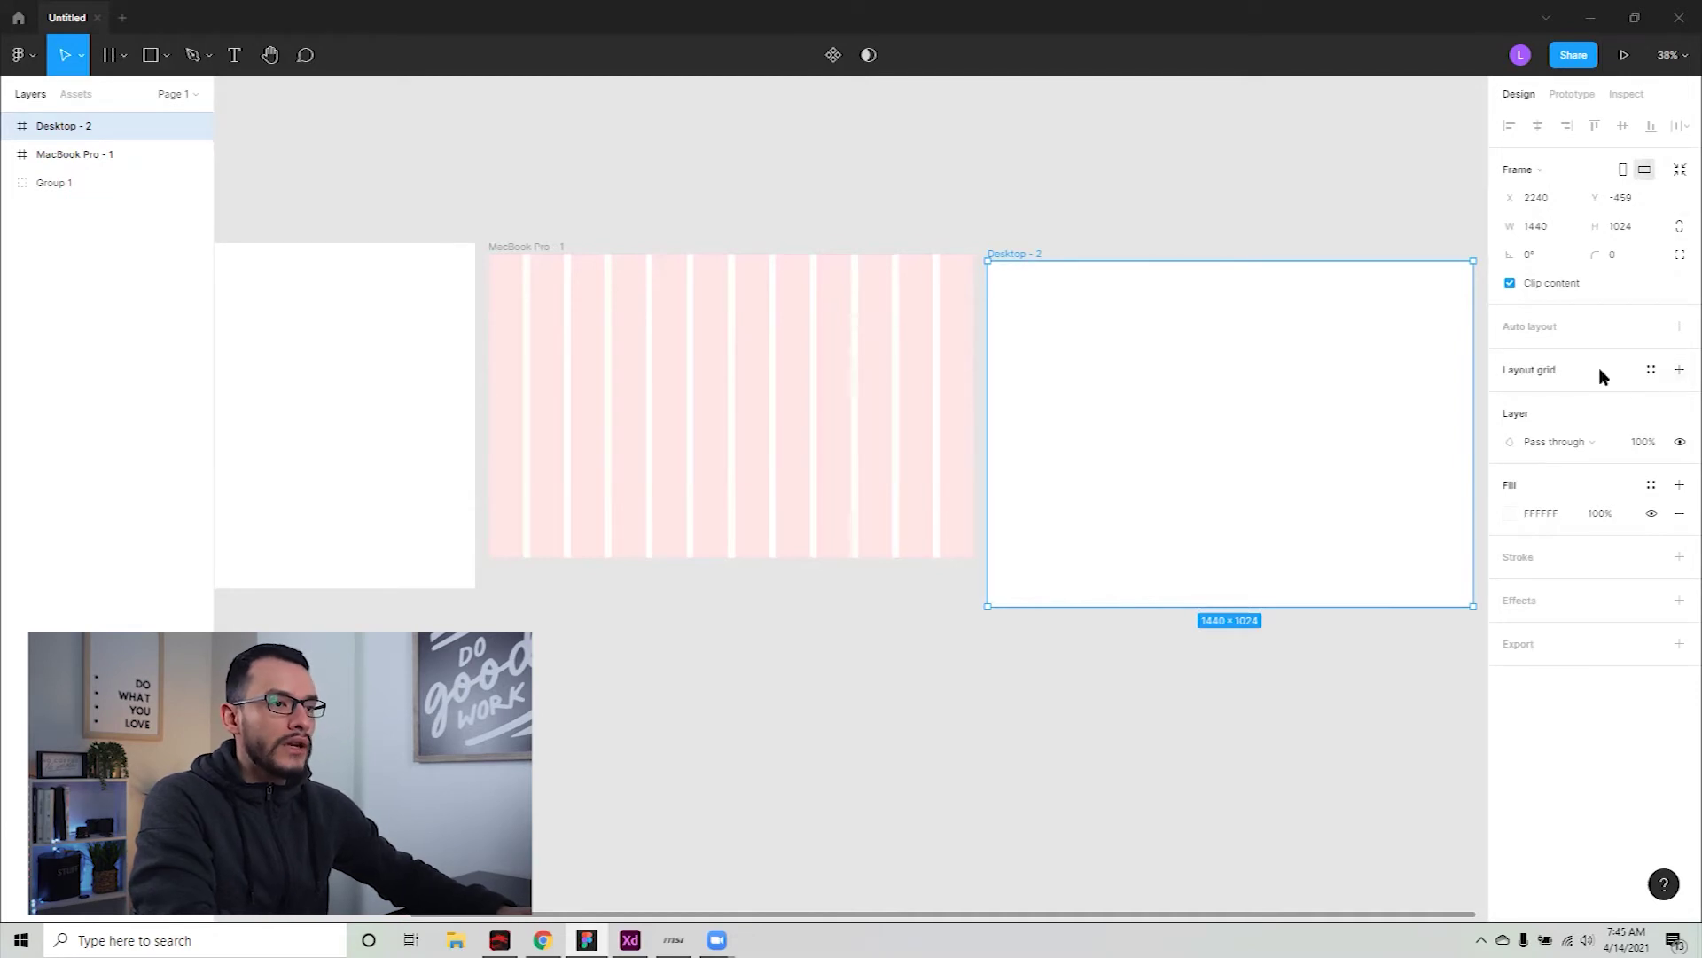
left_click(1676, 377)
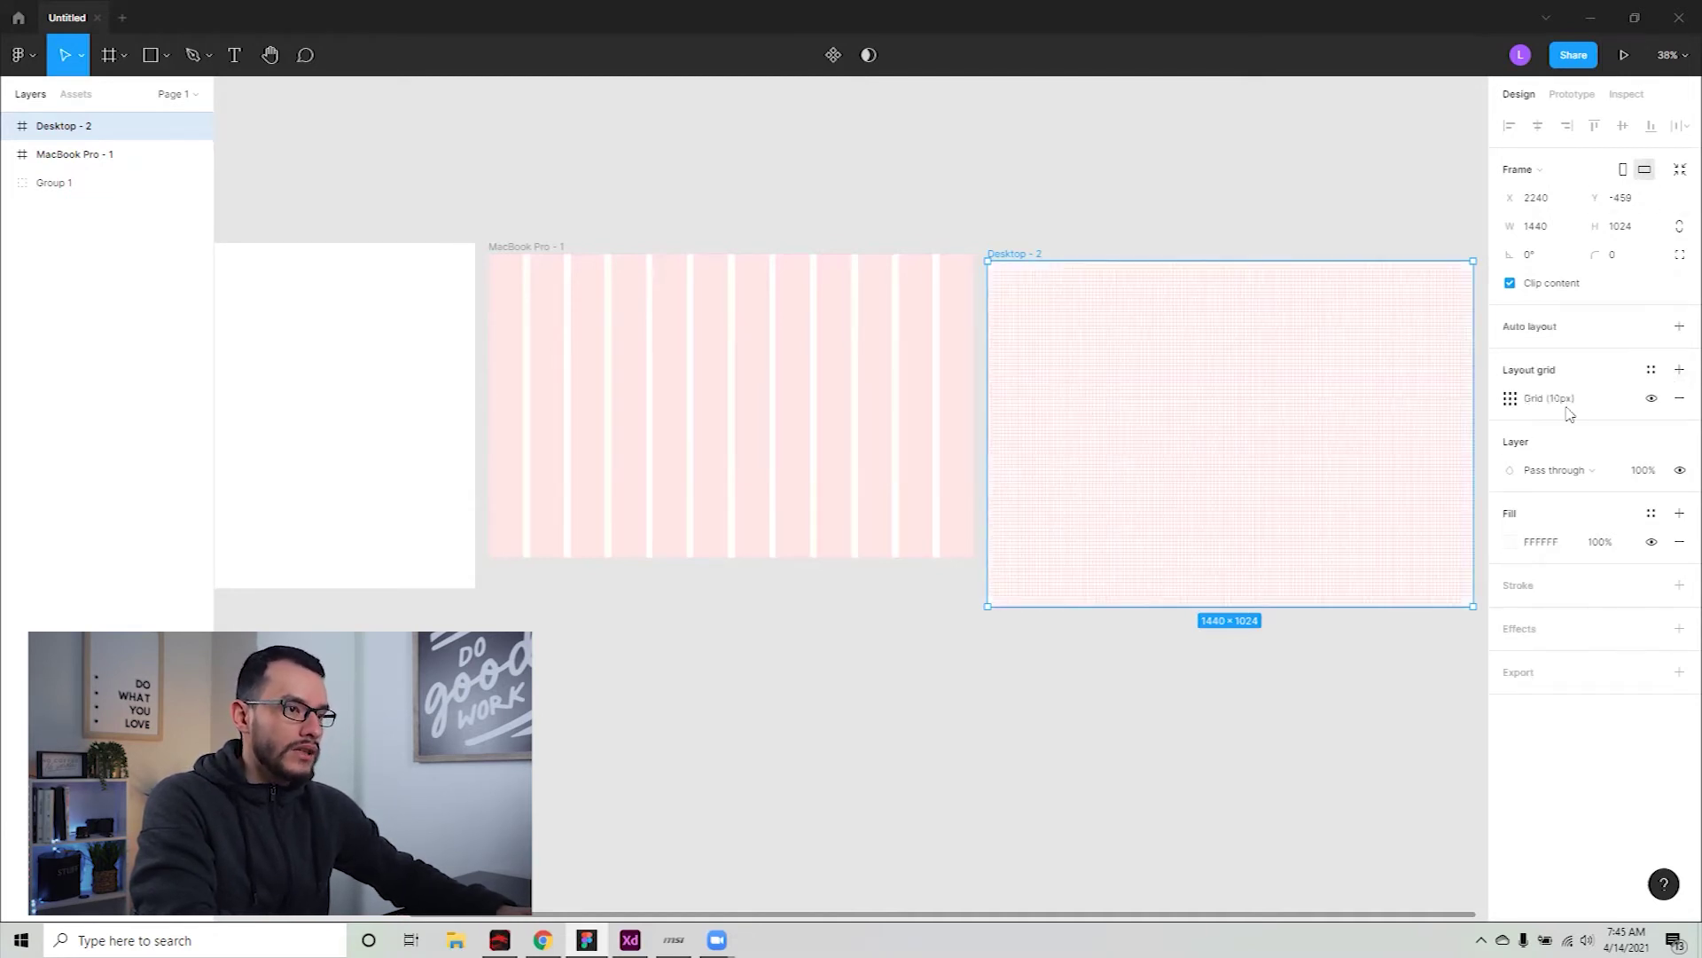
left_click(1510, 398)
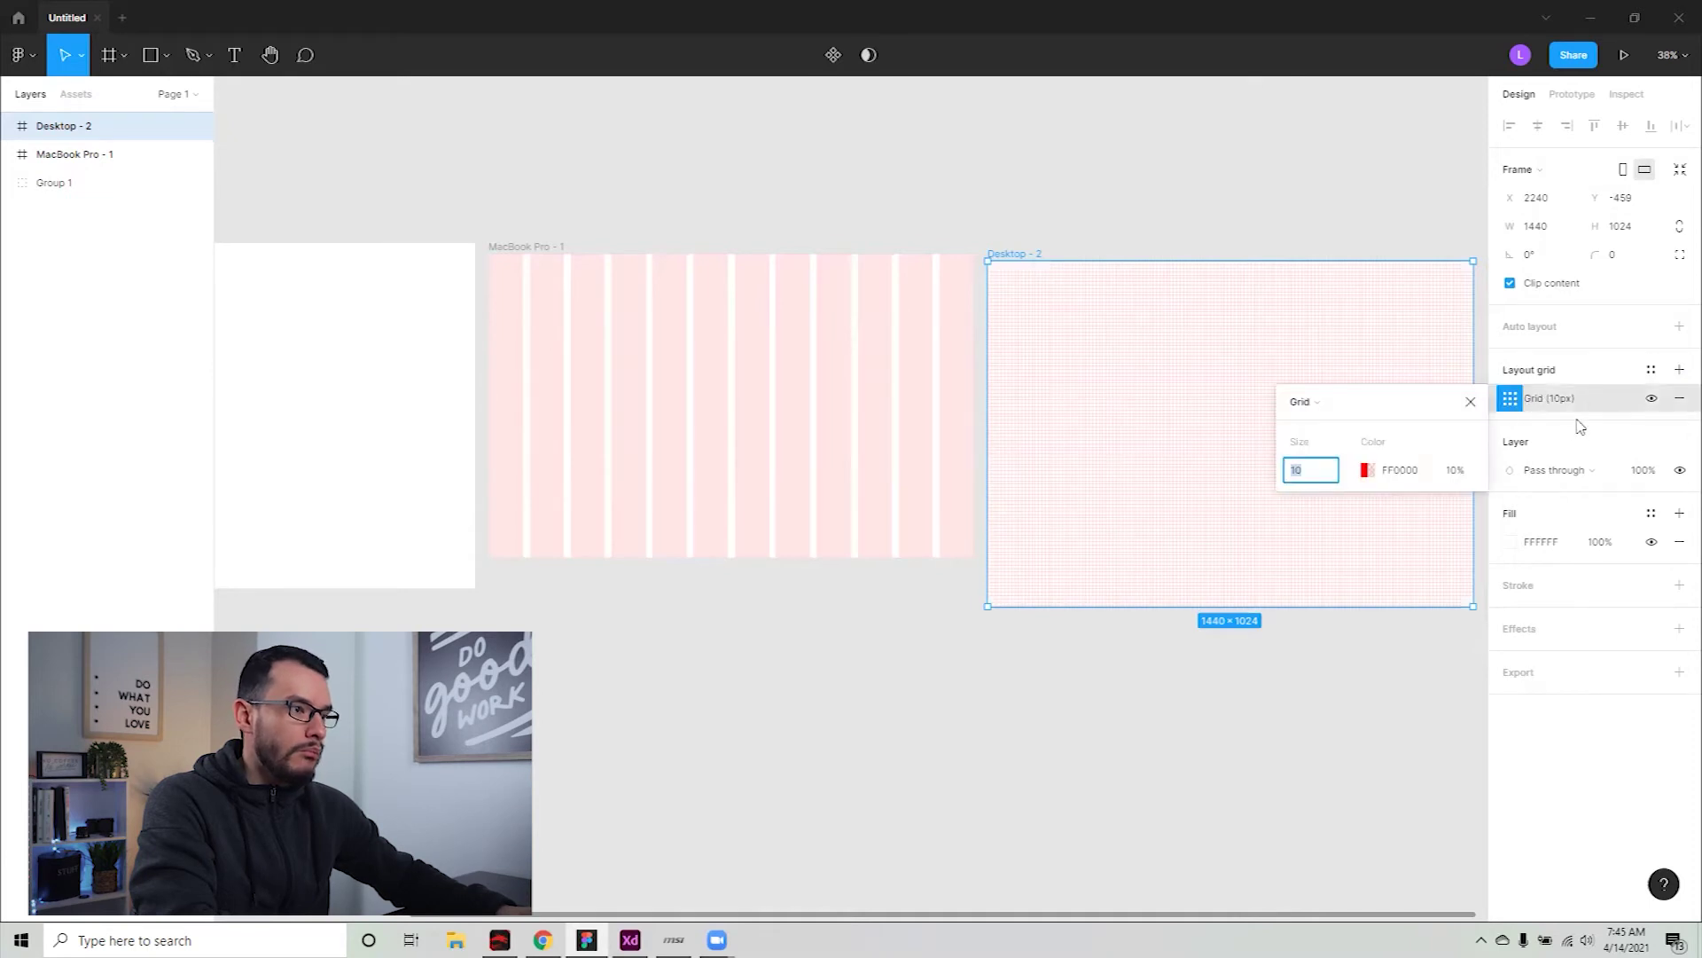
left_click(1320, 410)
left_click(1332, 422)
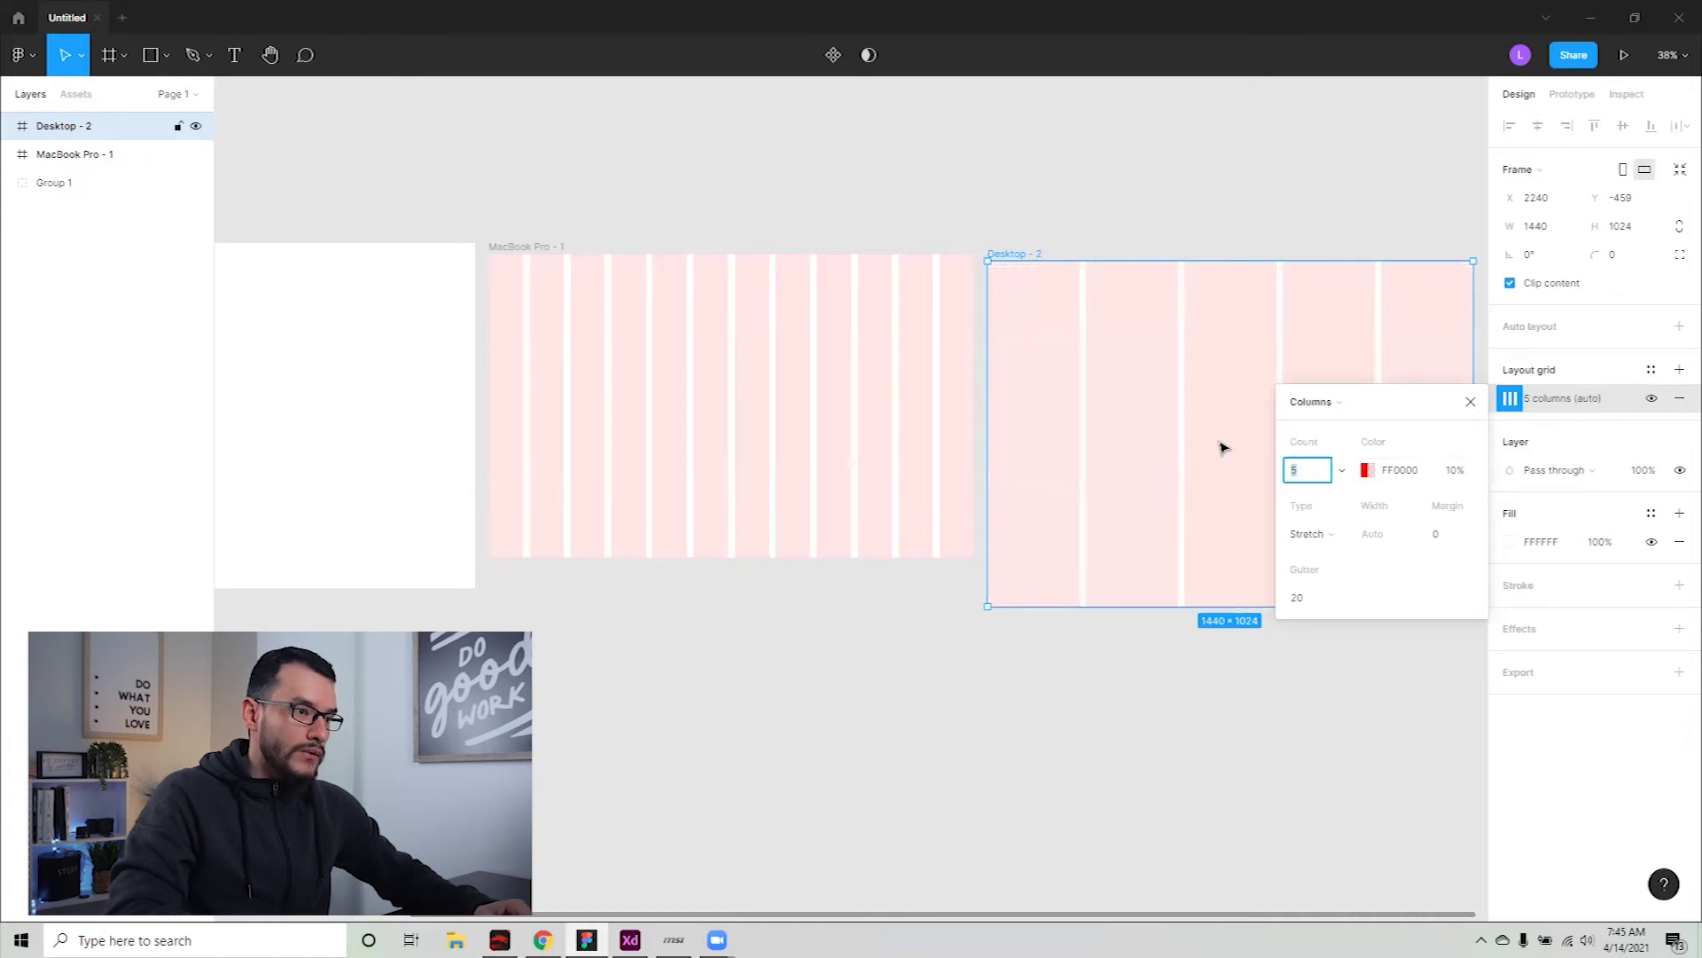
type("12")
key("Return")
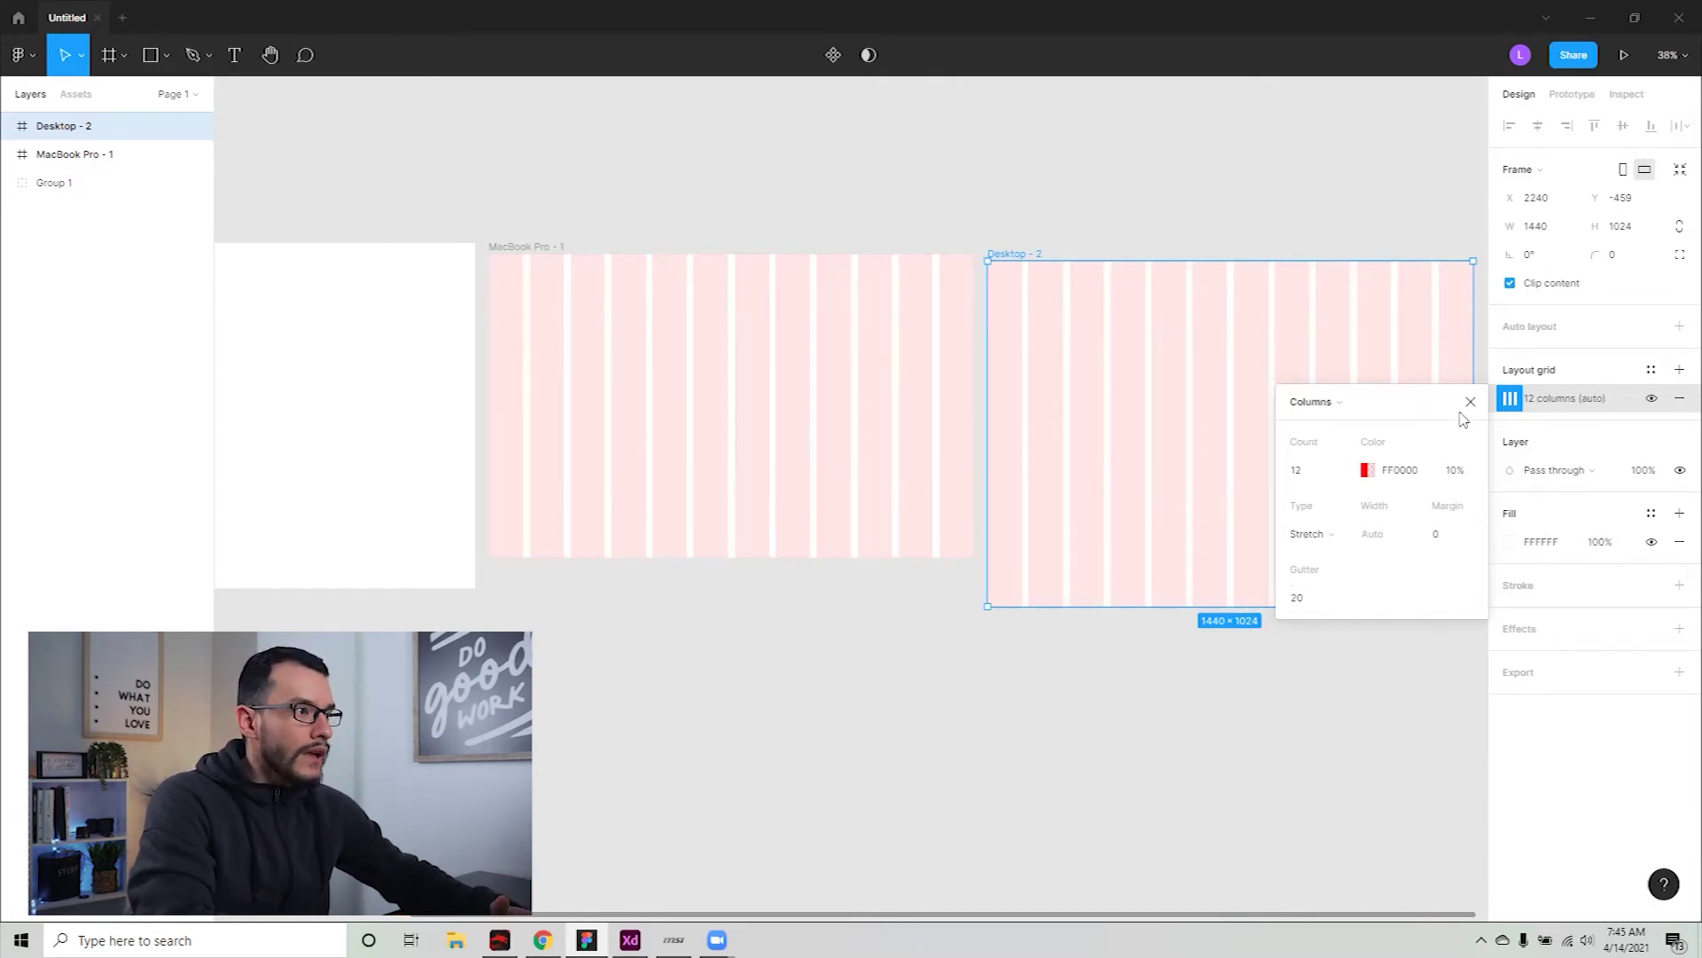
left_click(966, 209)
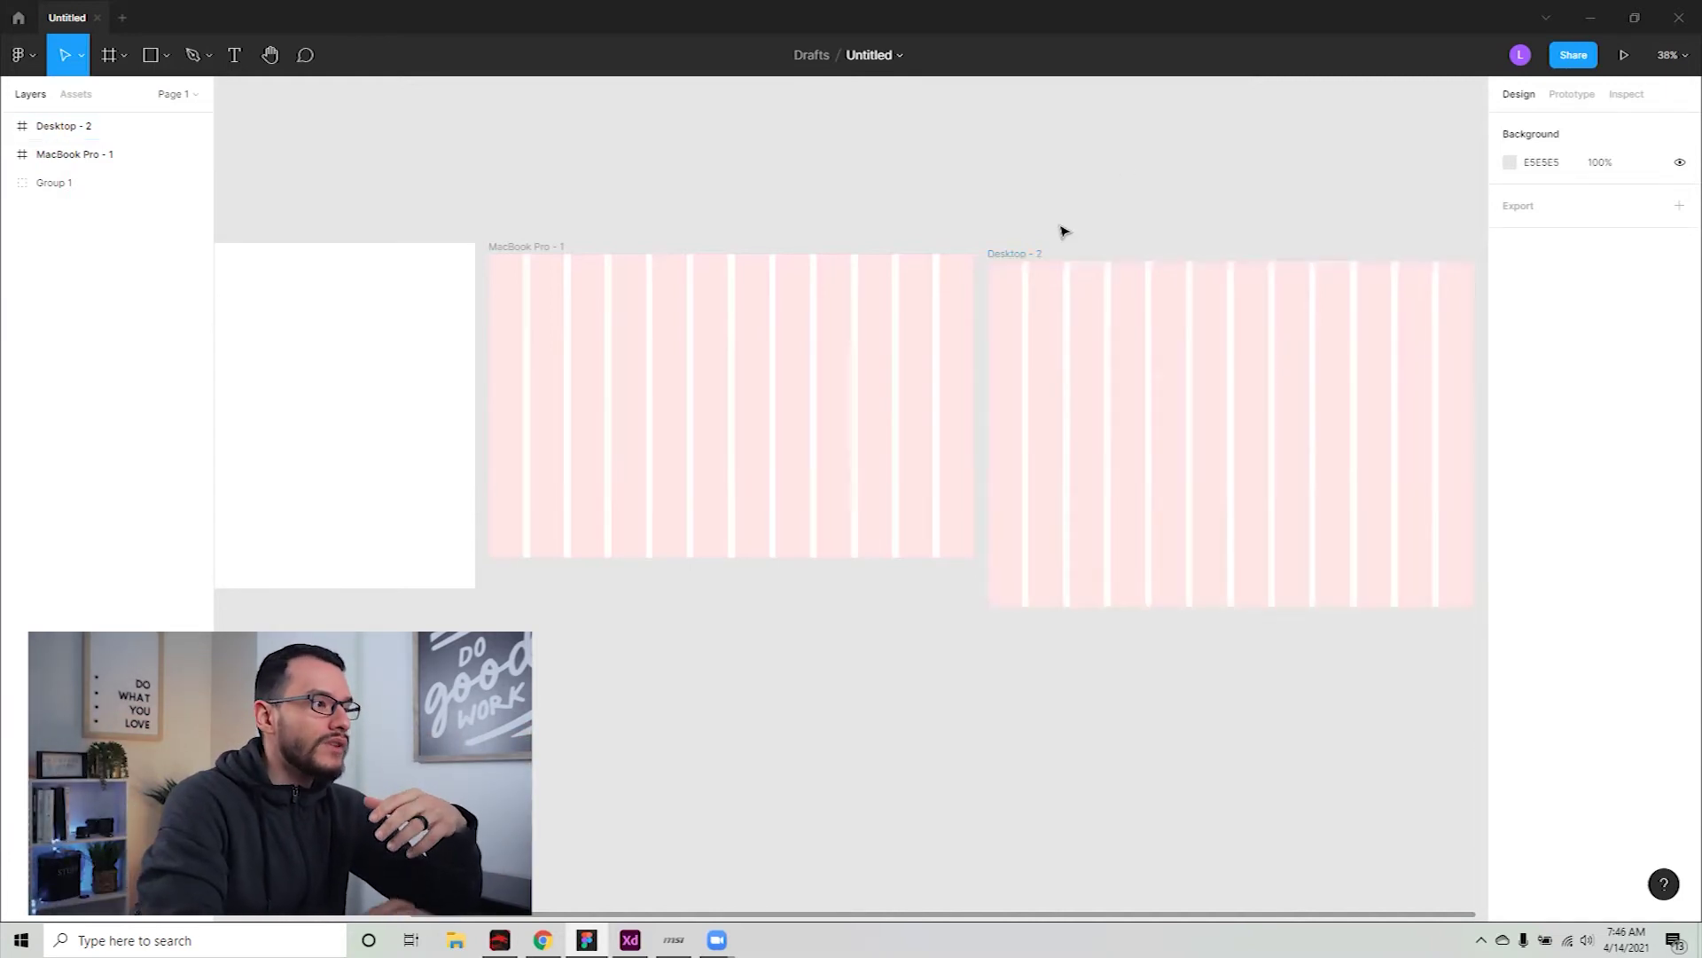
Add a second, uniform layout grid over the columns of the Desktop frame and inspect it up close
left_click(1039, 258)
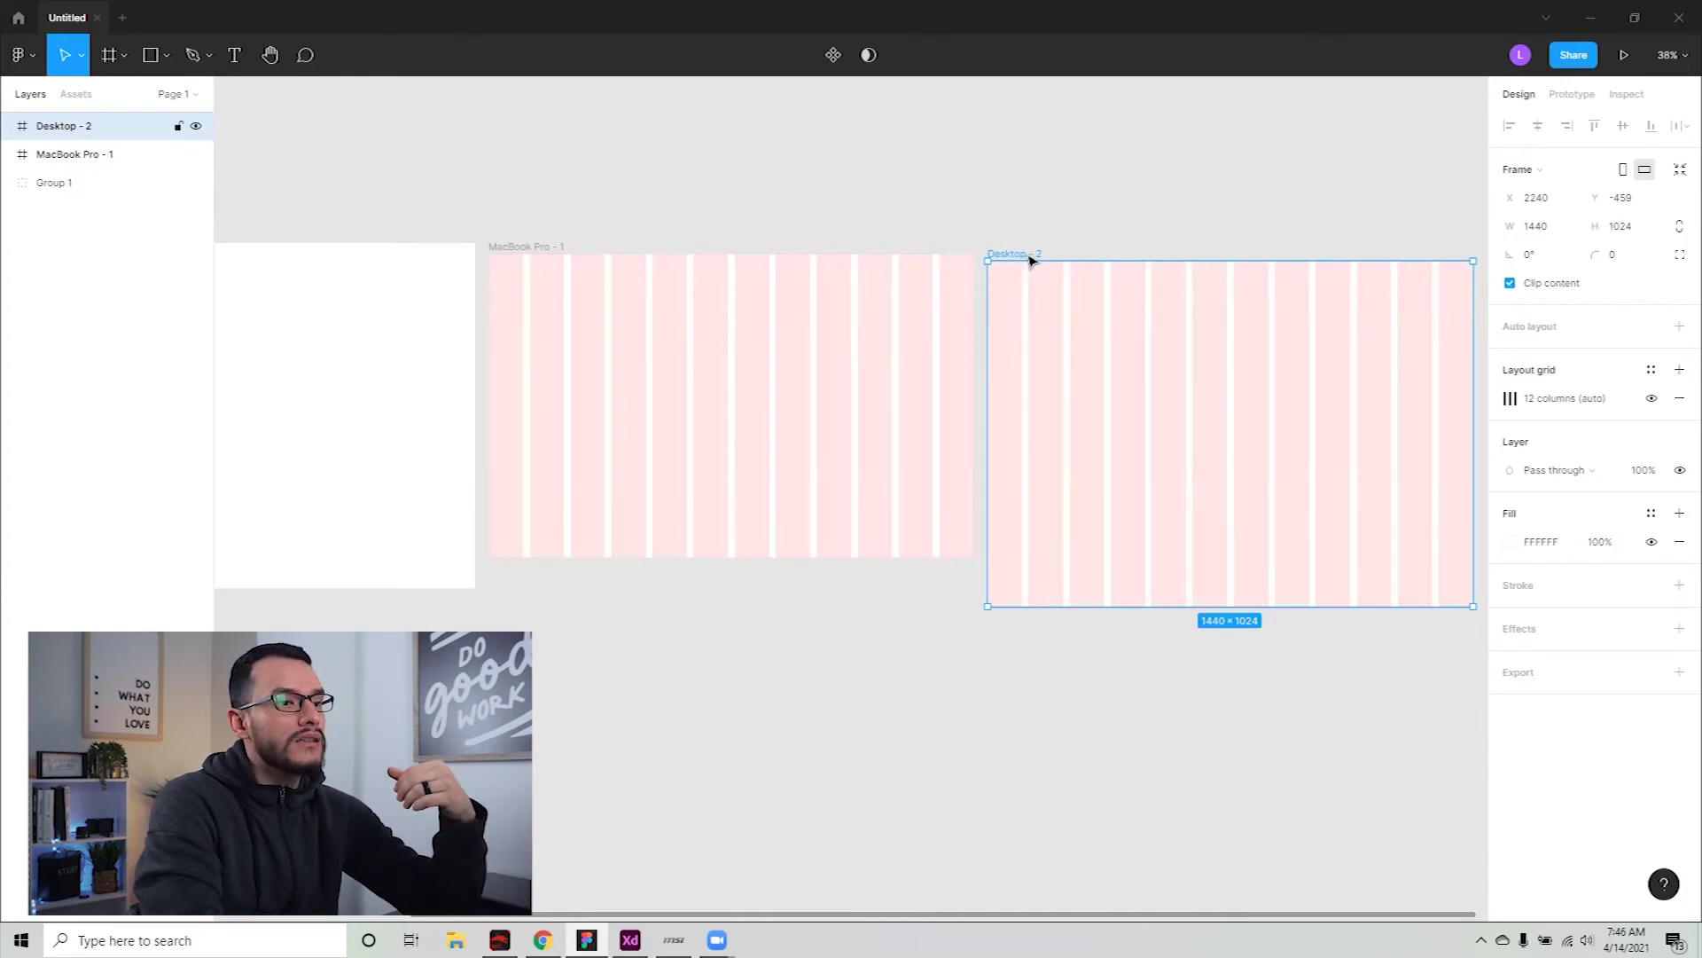
left_click(1679, 374)
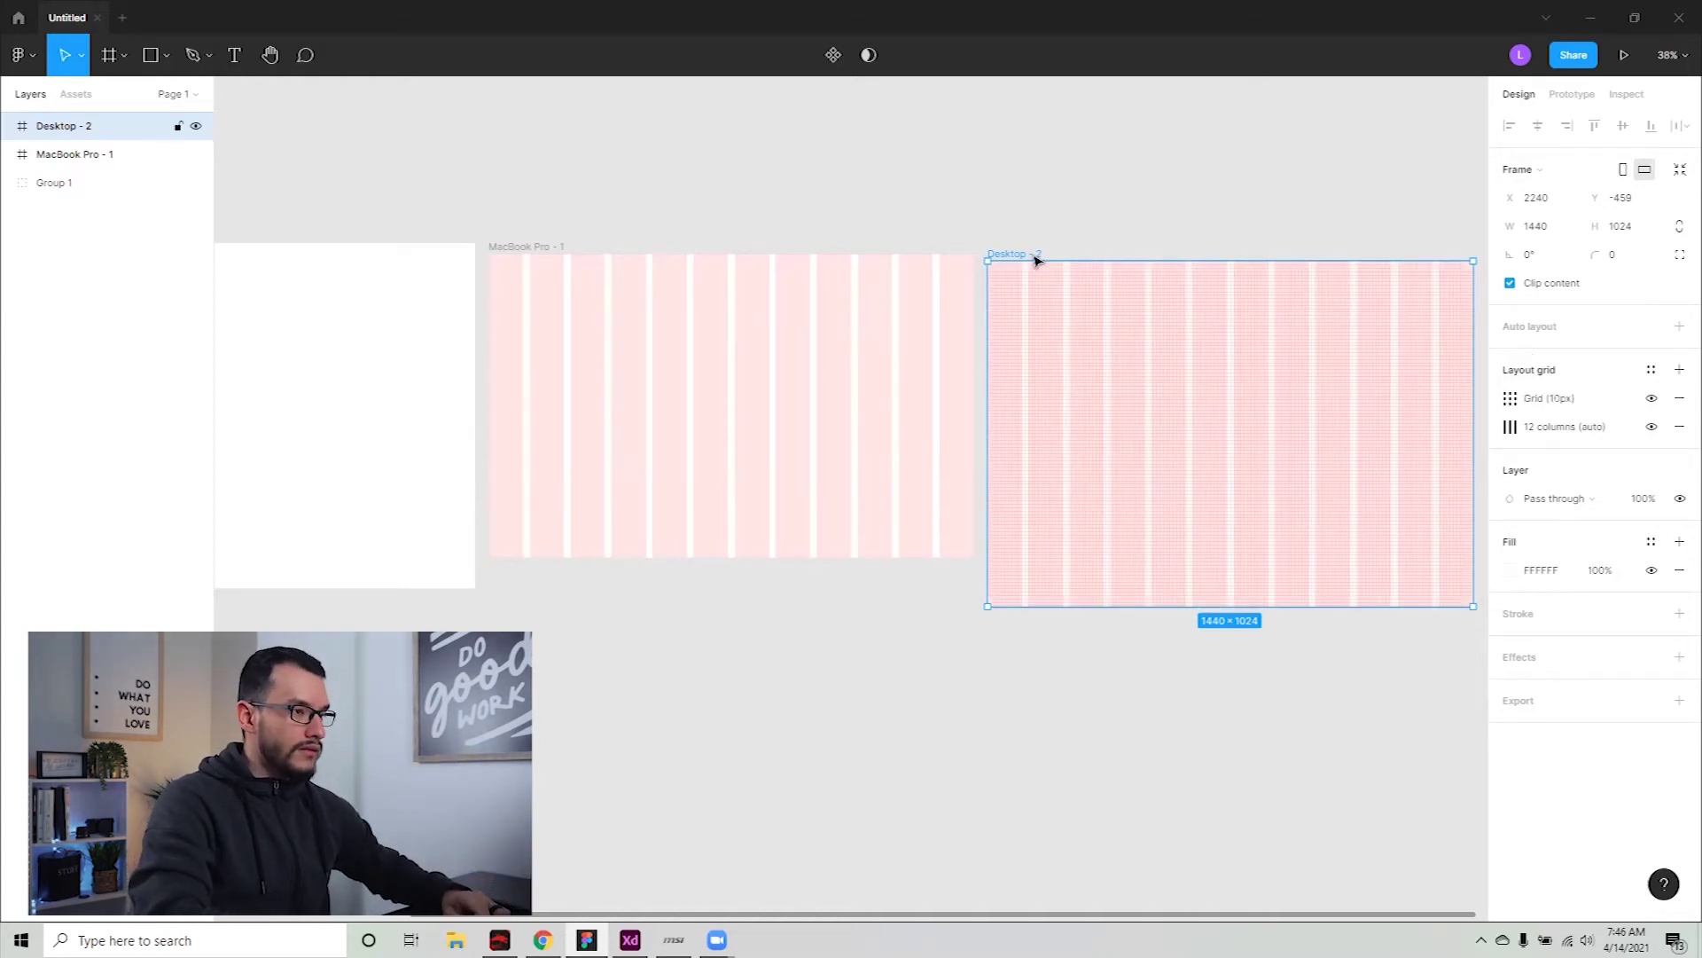
scroll(1037, 259, "up", 10)
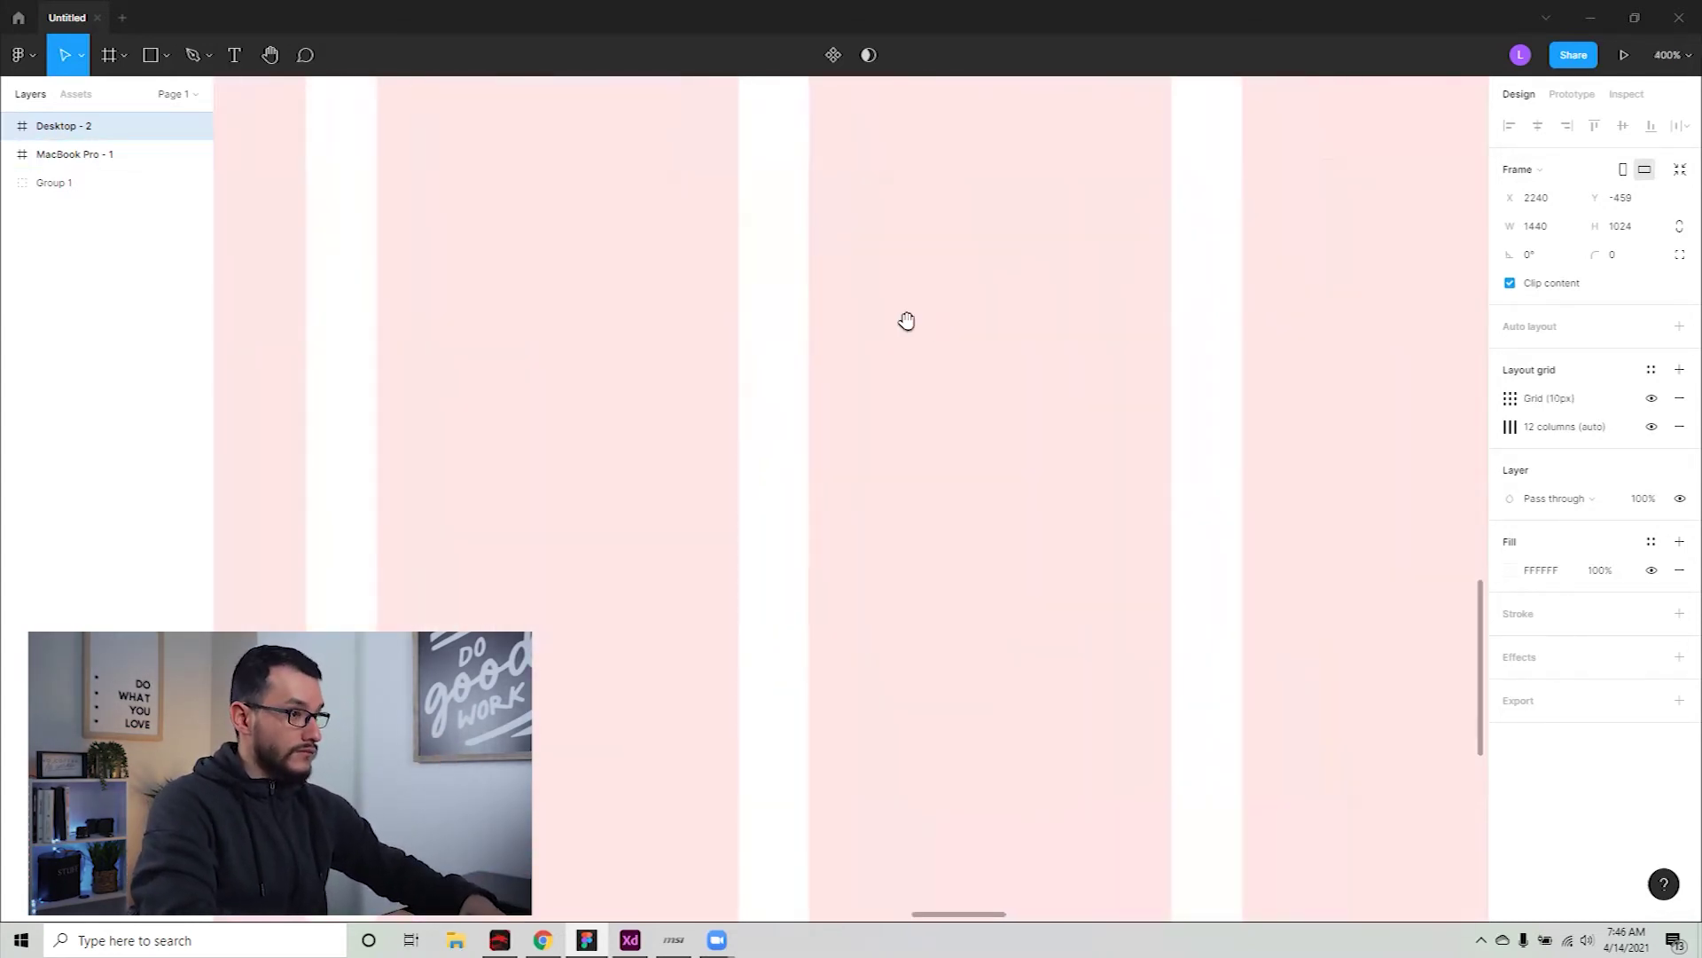
key("minus")
key("minus")
key("minus")
key("minus")
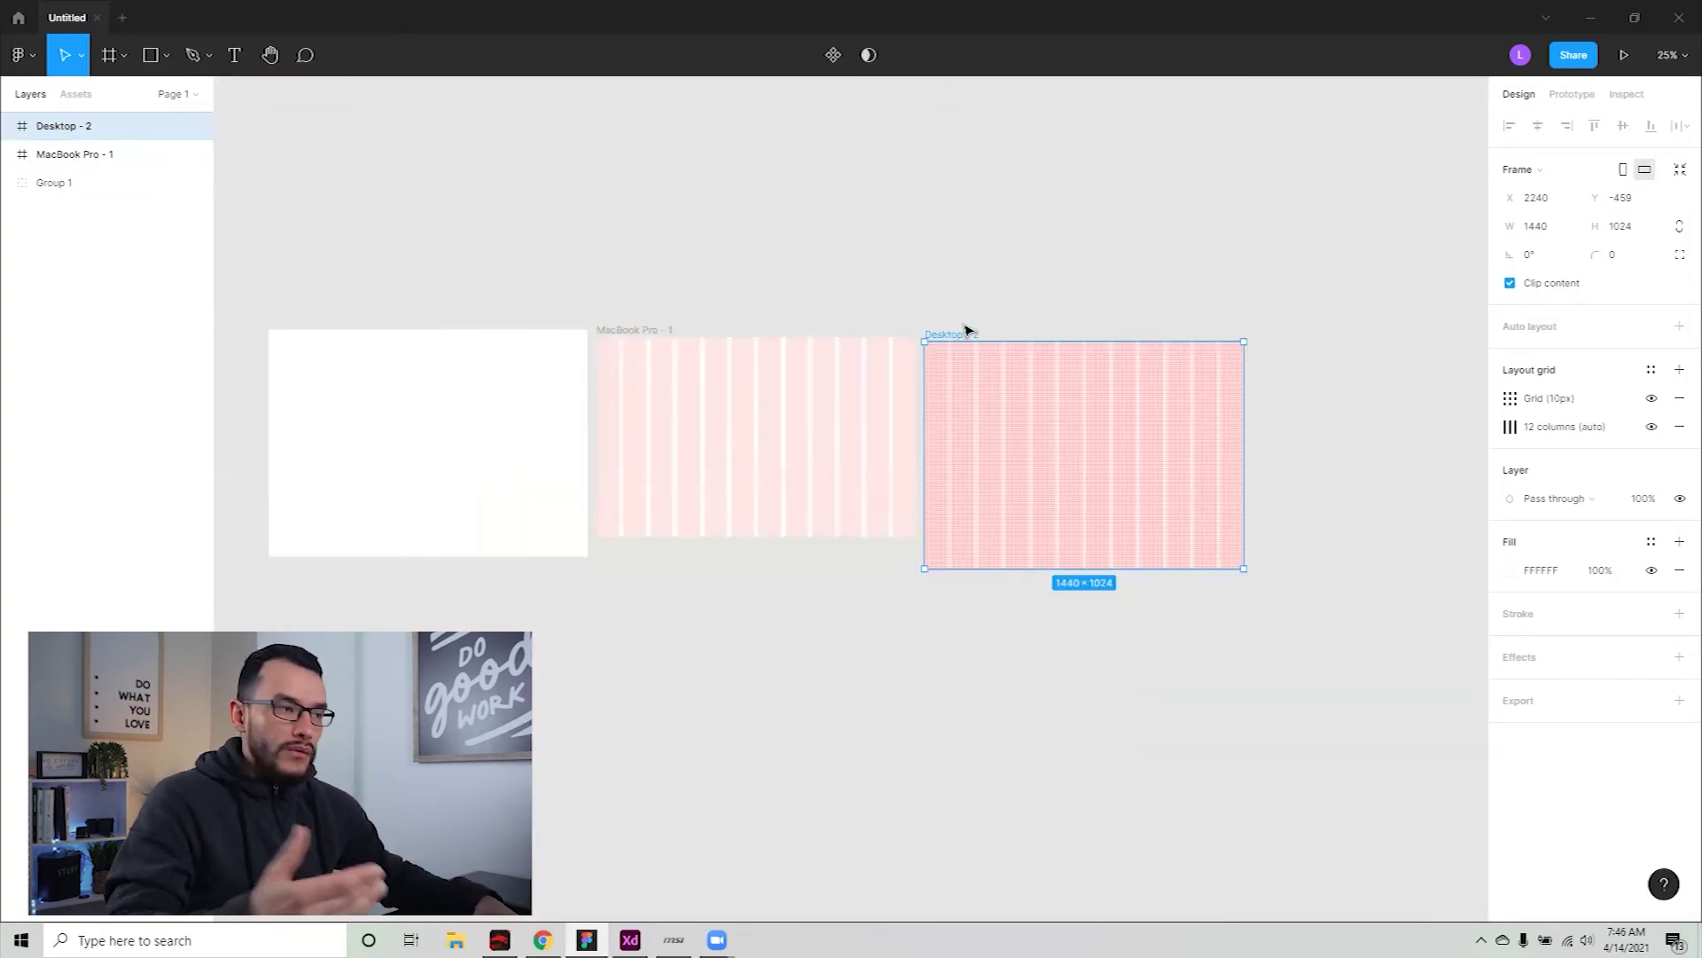
key("shift+0")
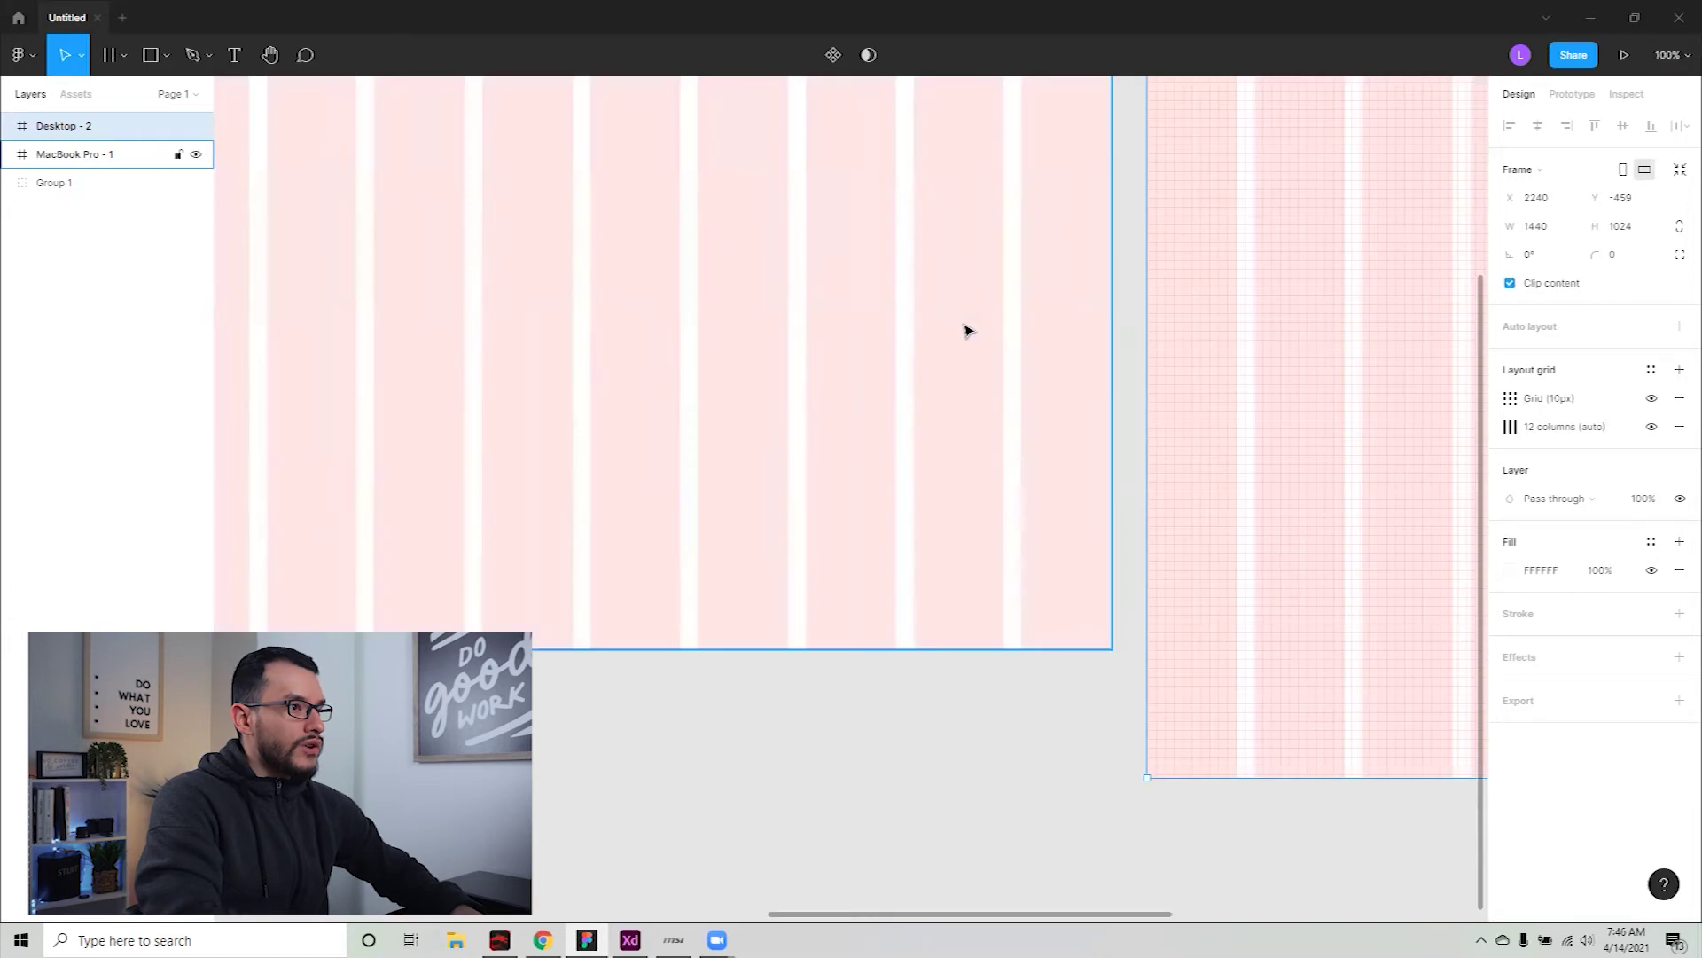
scroll(848, 547, "up", 5)
scroll(848, 547, "right", 8)
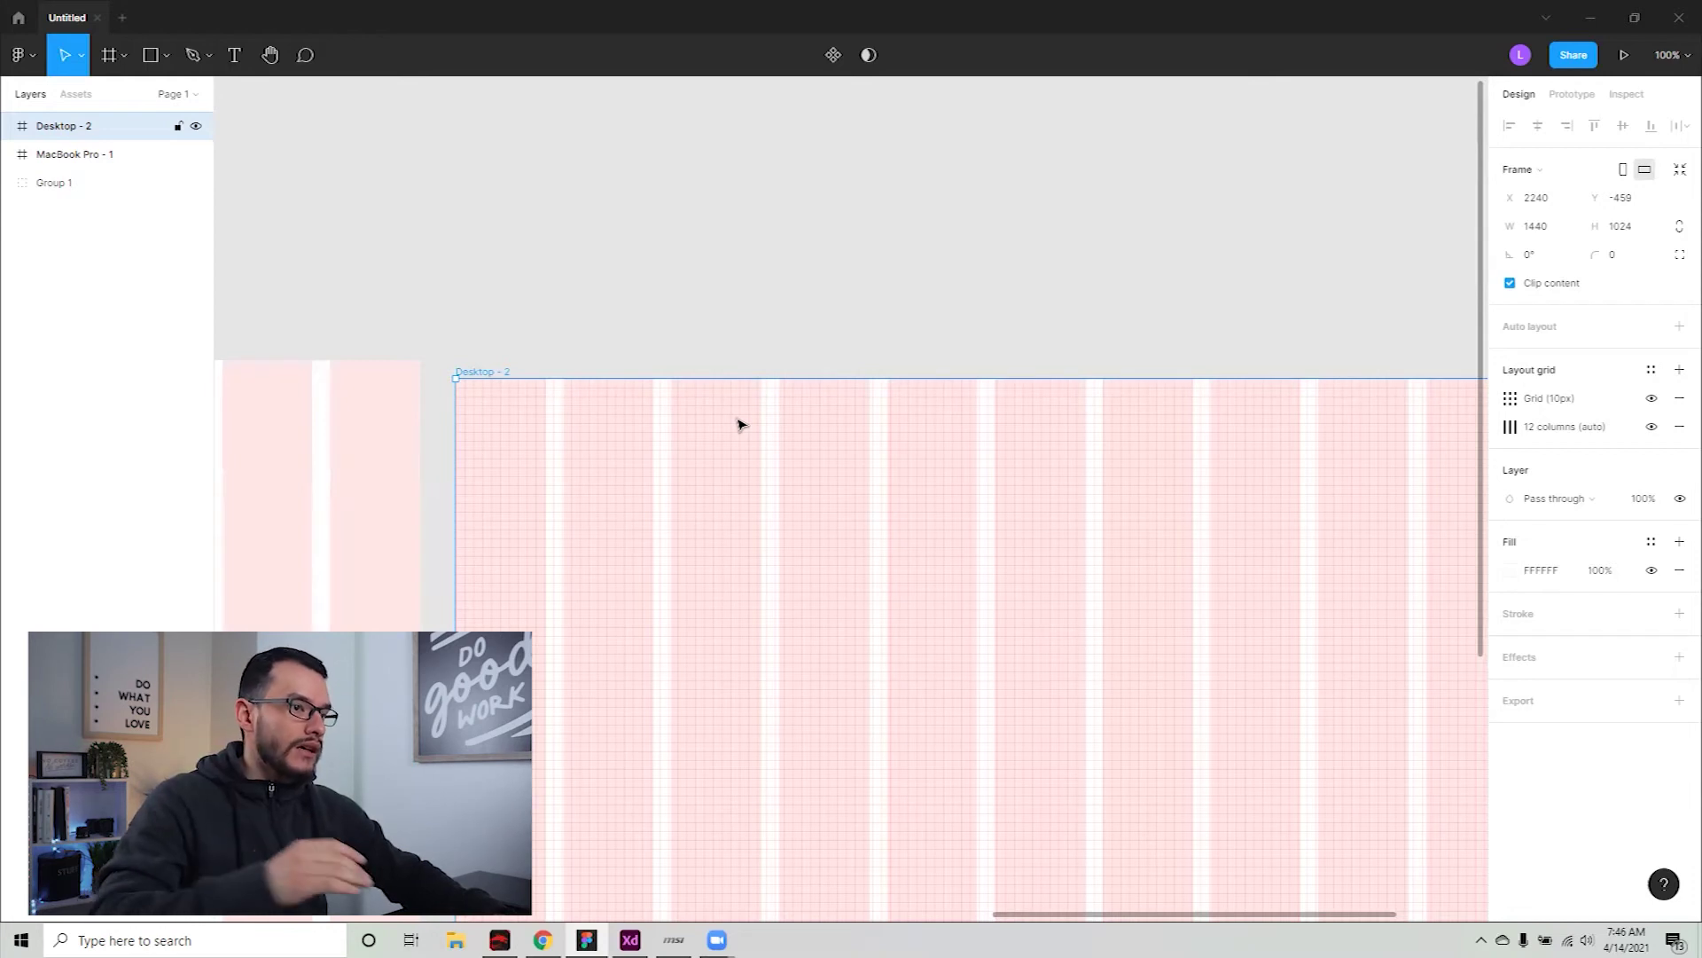
Set the Desktop frame's uniform grid size to 8 px and deselect the frame
left_click(1510, 398)
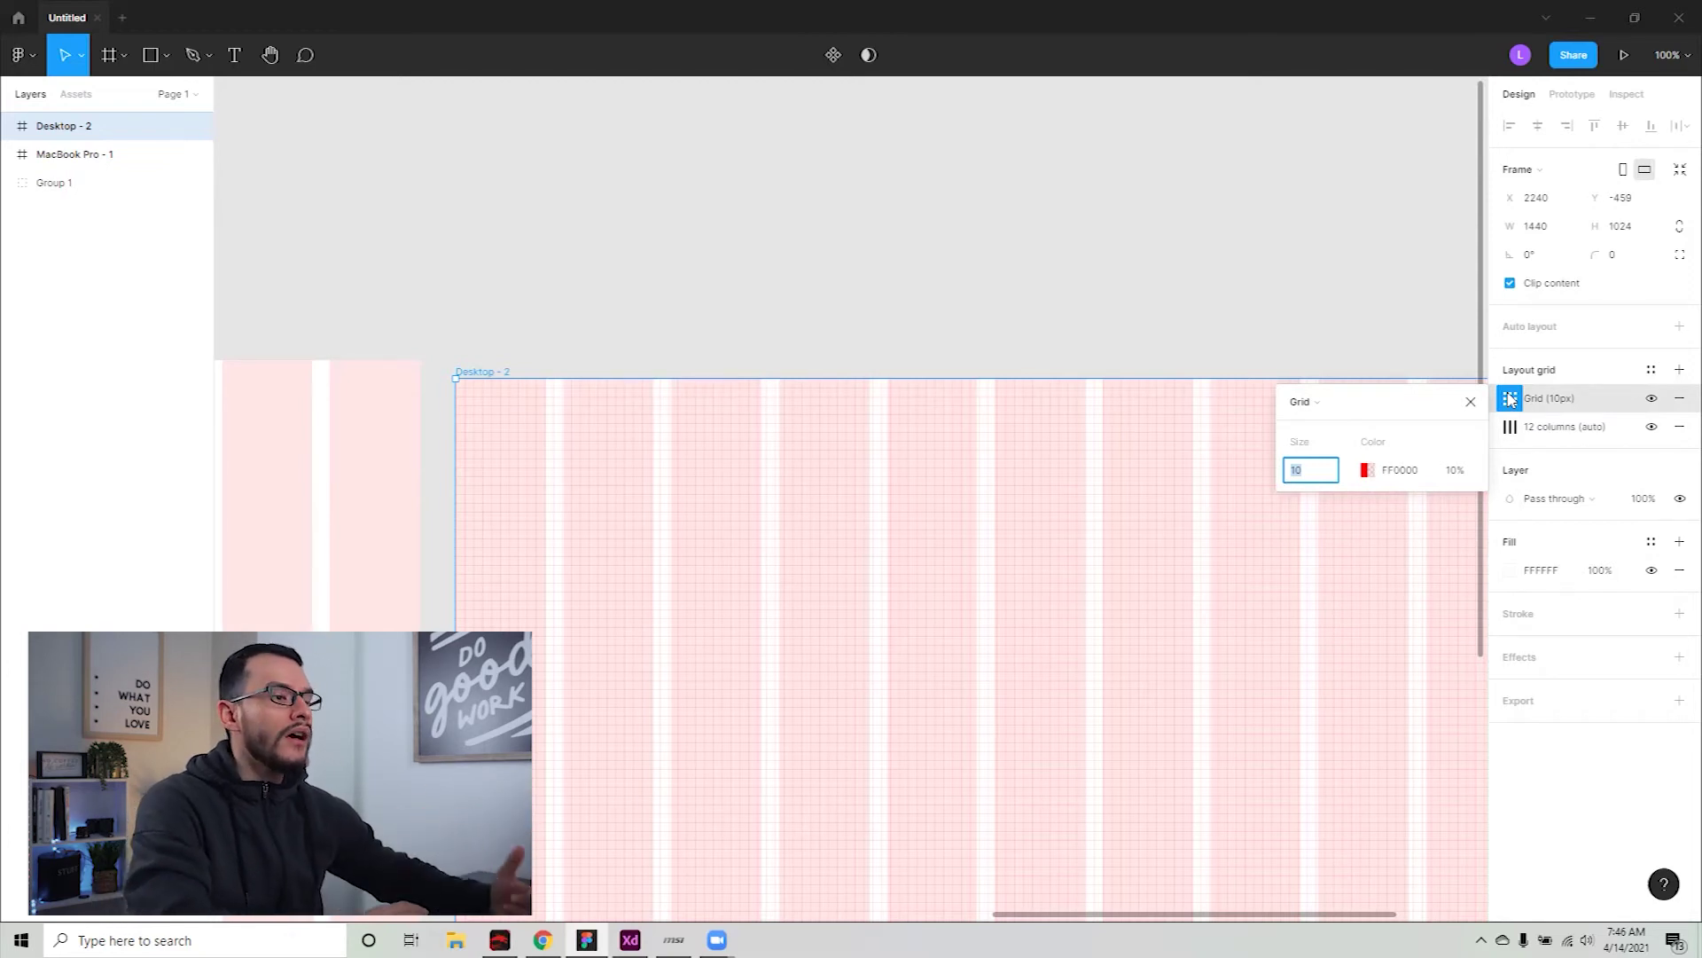
type("8")
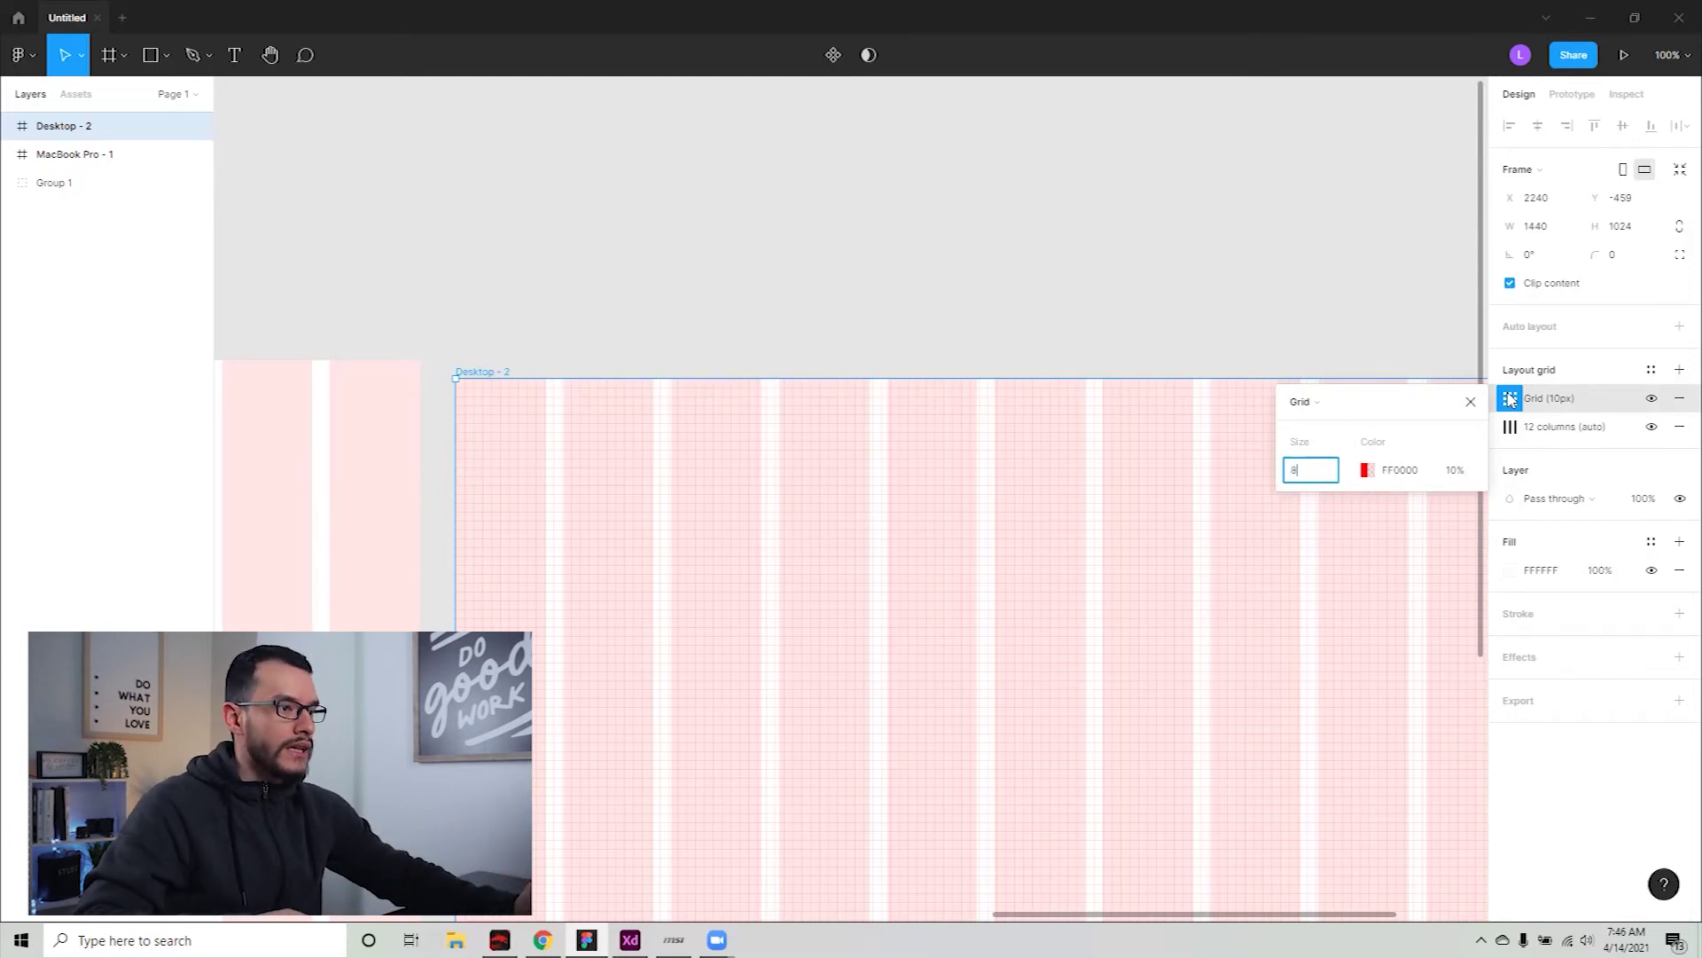
key("Return")
left_click(1299, 318)
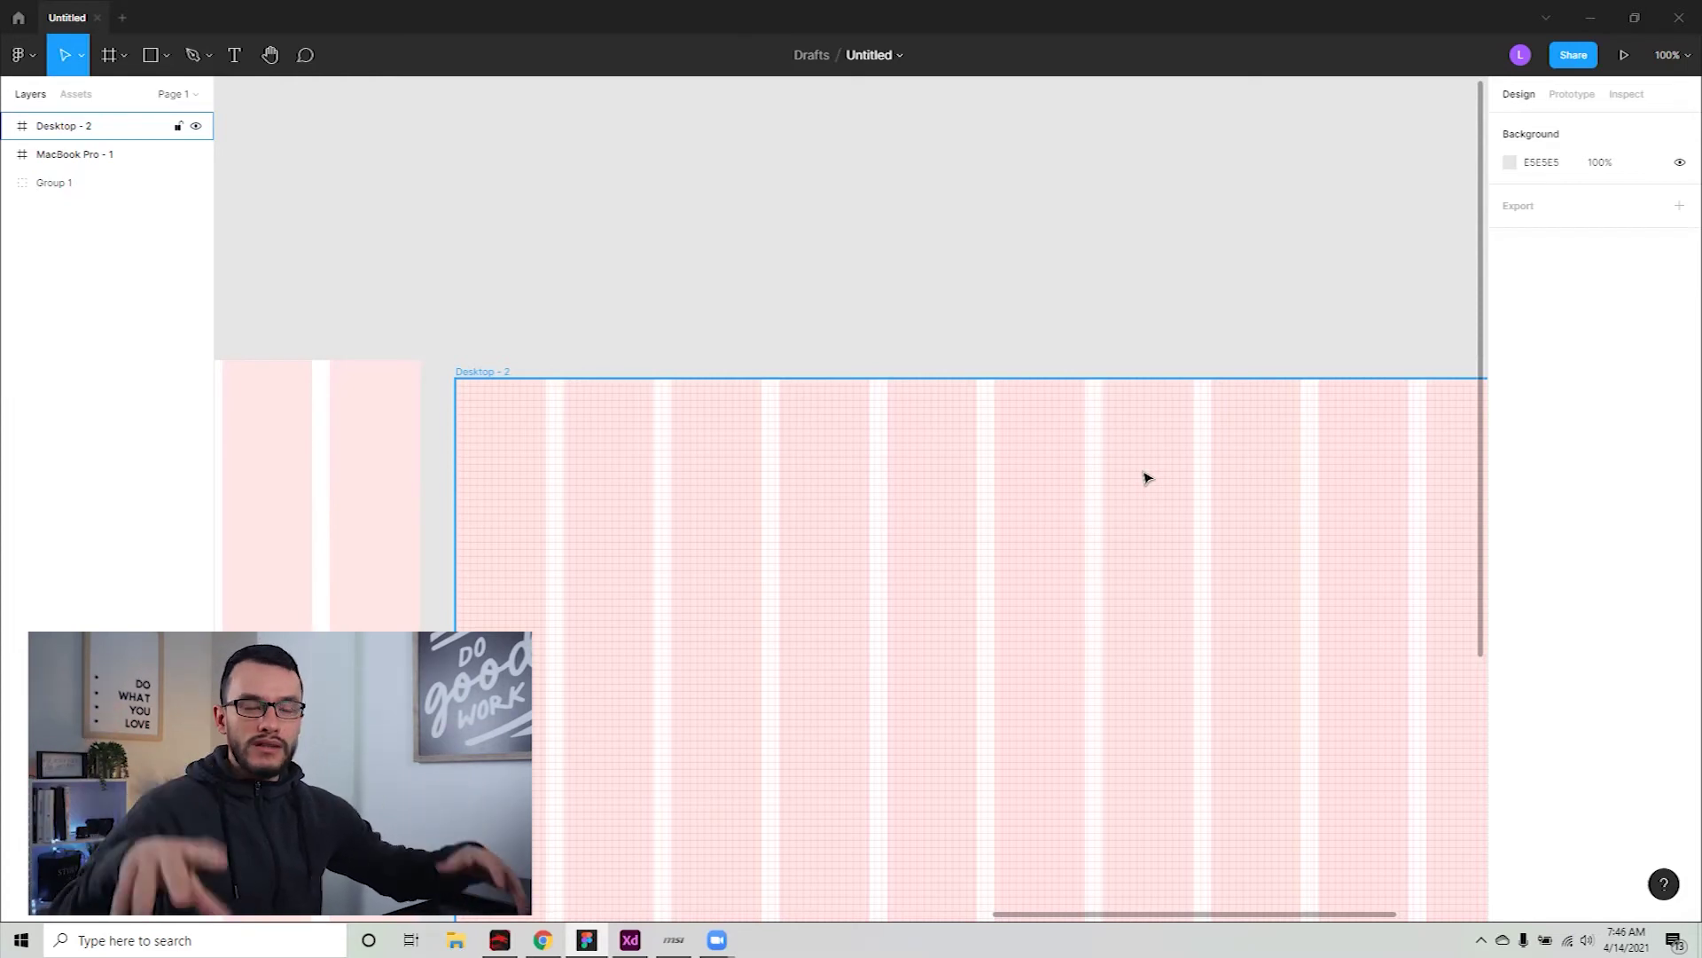
left_click(1011, 216)
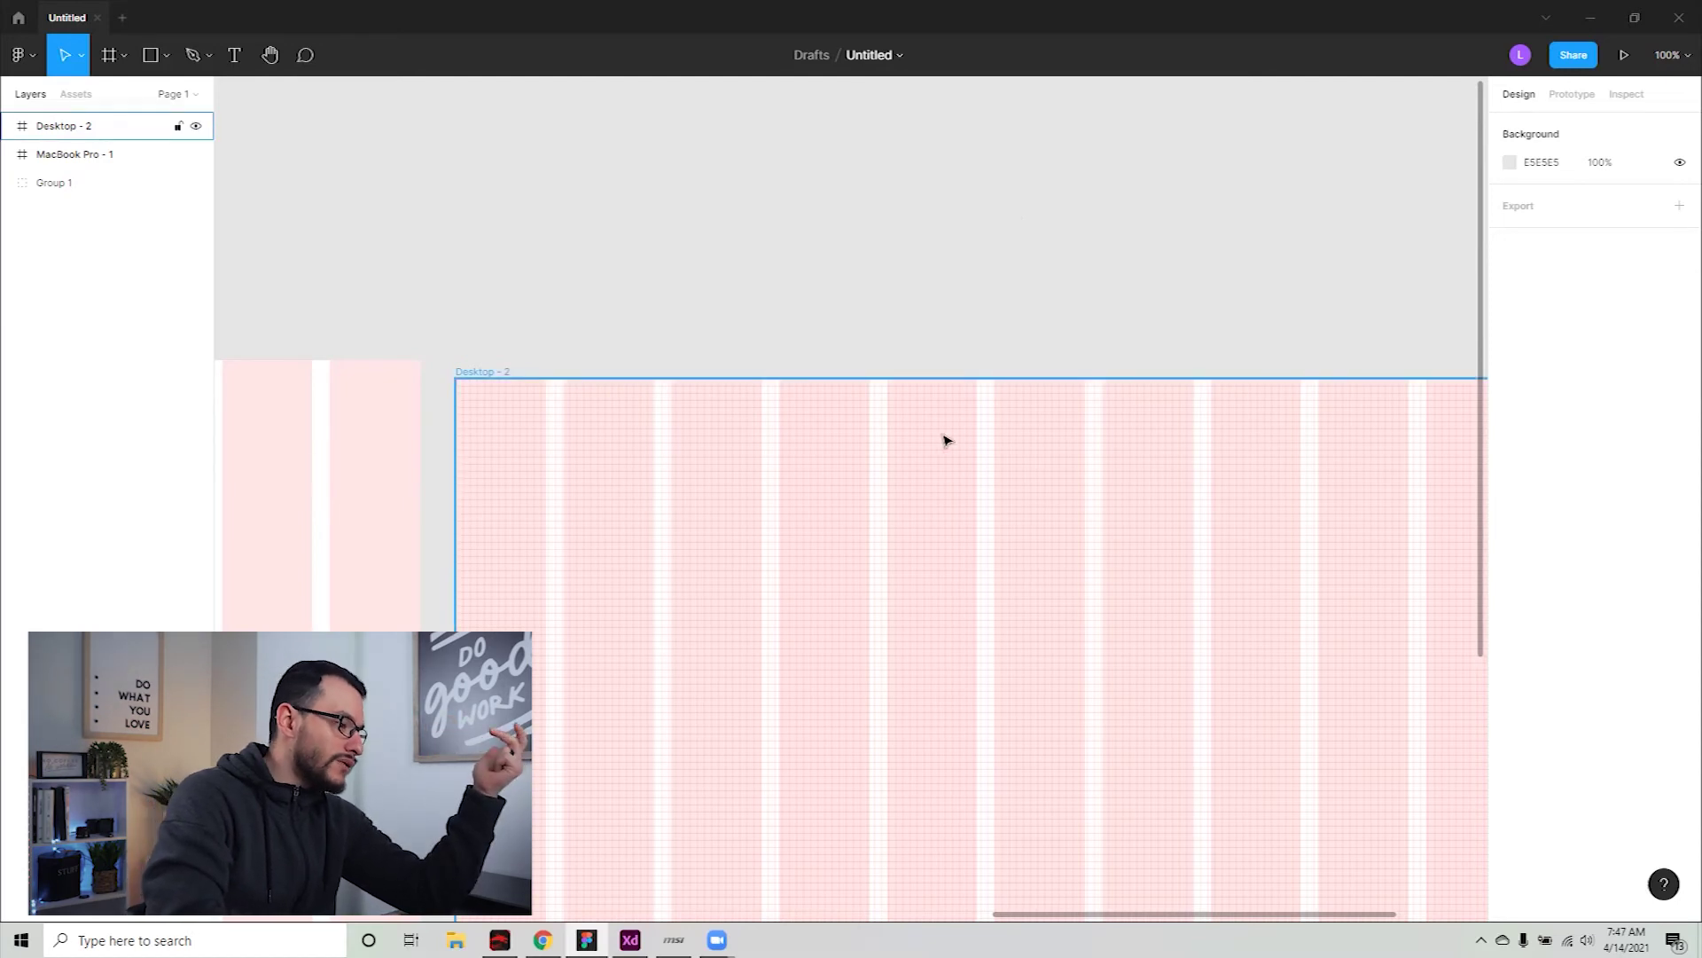
Switch to Chrome and bring up the 960 Grid System page
left_click(570, 929)
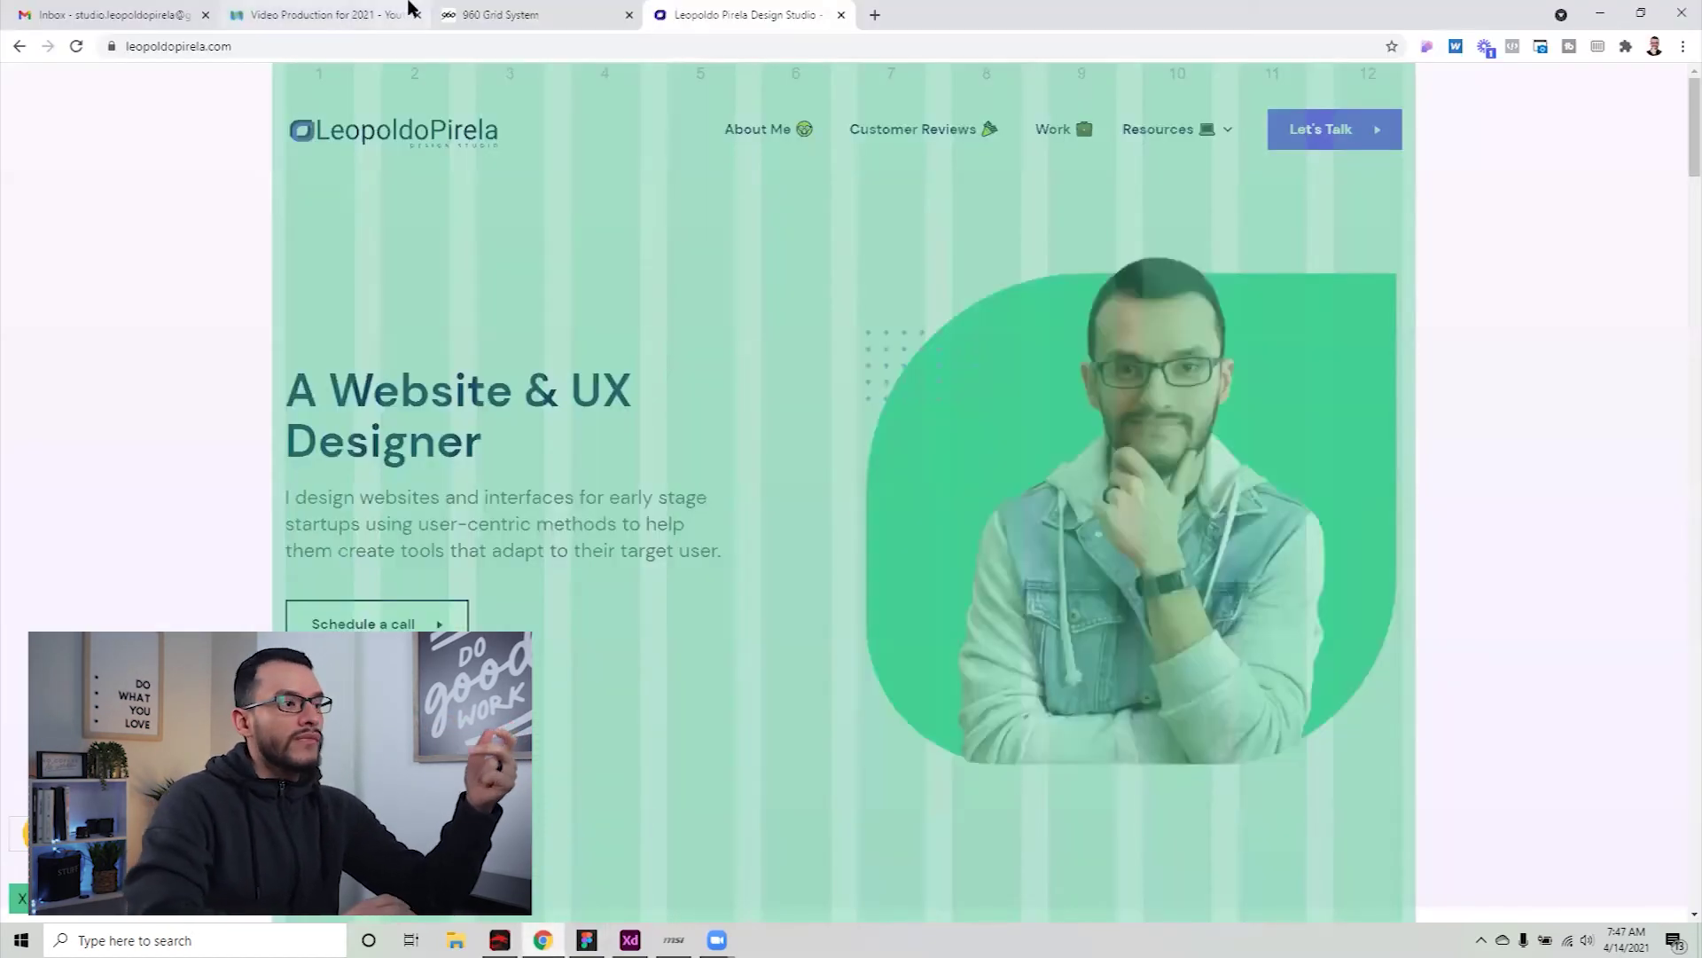
left_click(529, 11)
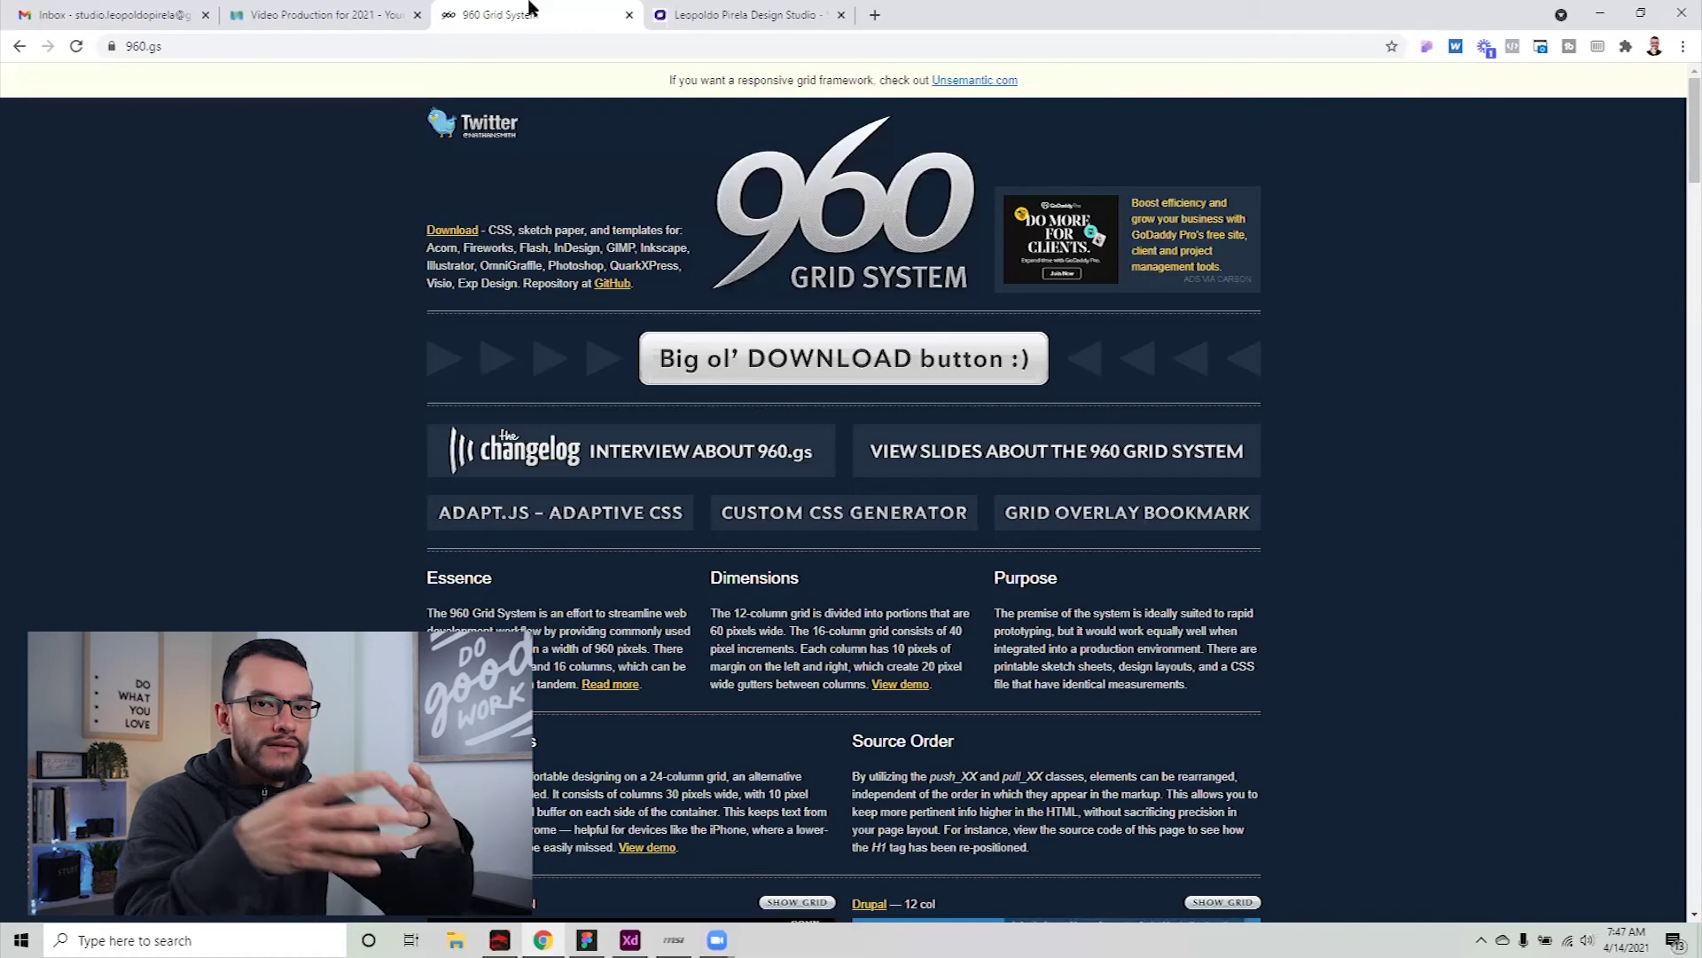